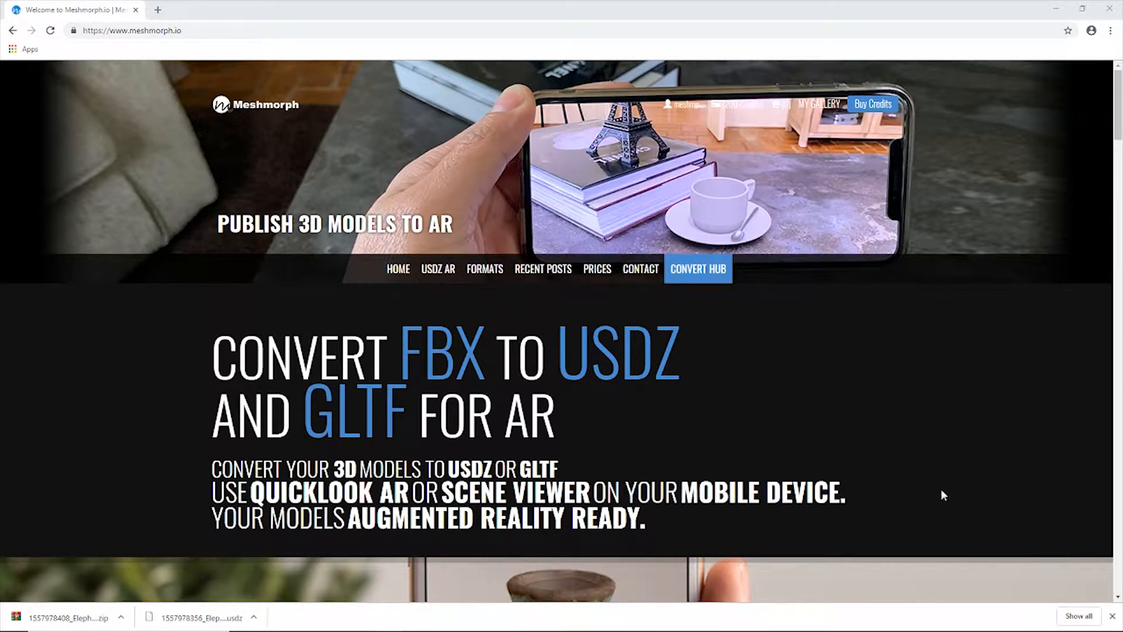
Switch to Autodesk Maya and examine the textured elephant model from several angles.
{"action": "mouse_move", "coordinate": [419, 625]}
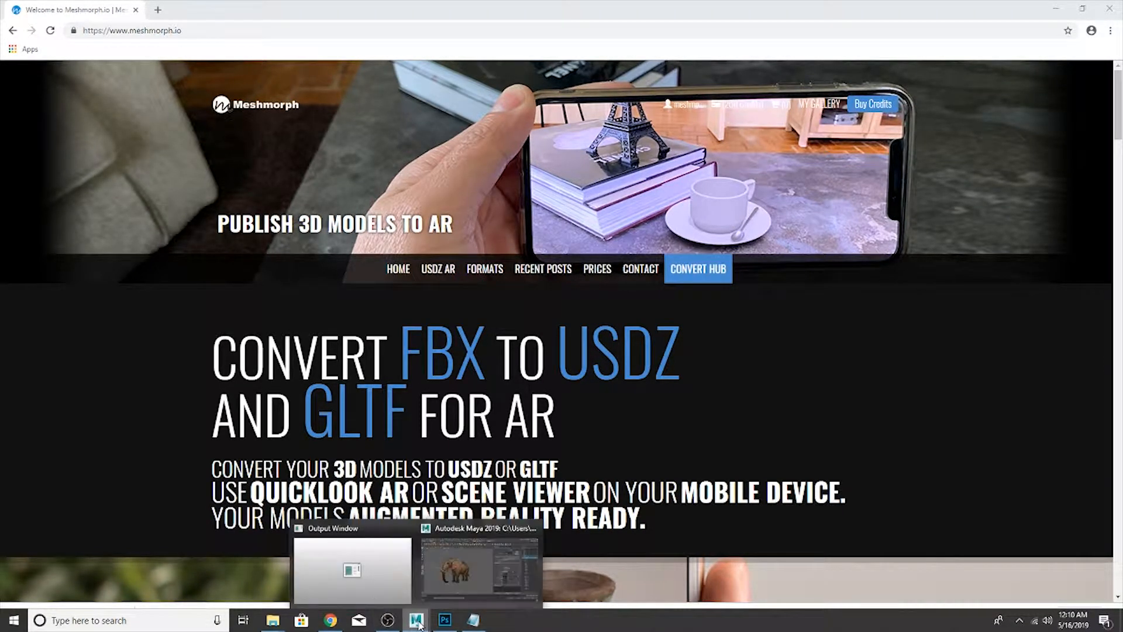
{"action": "left_click", "coordinate": [444, 574]}
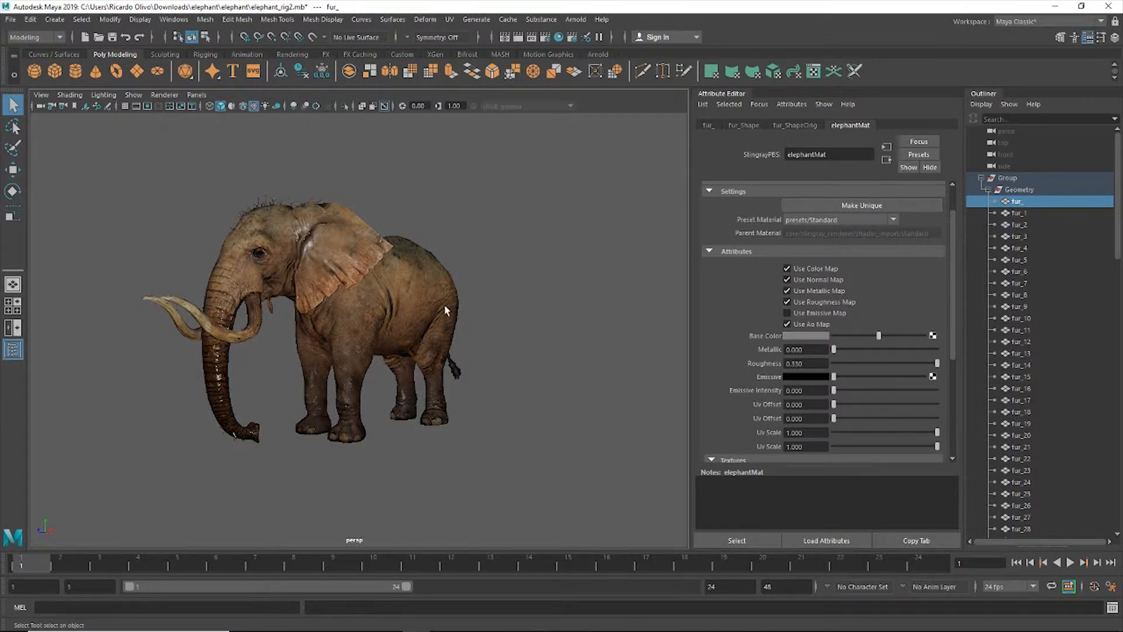
{"action": "left_click_drag", "start_coordinate": [607, 391], "coordinate": [90, 403], "text": "alt"}
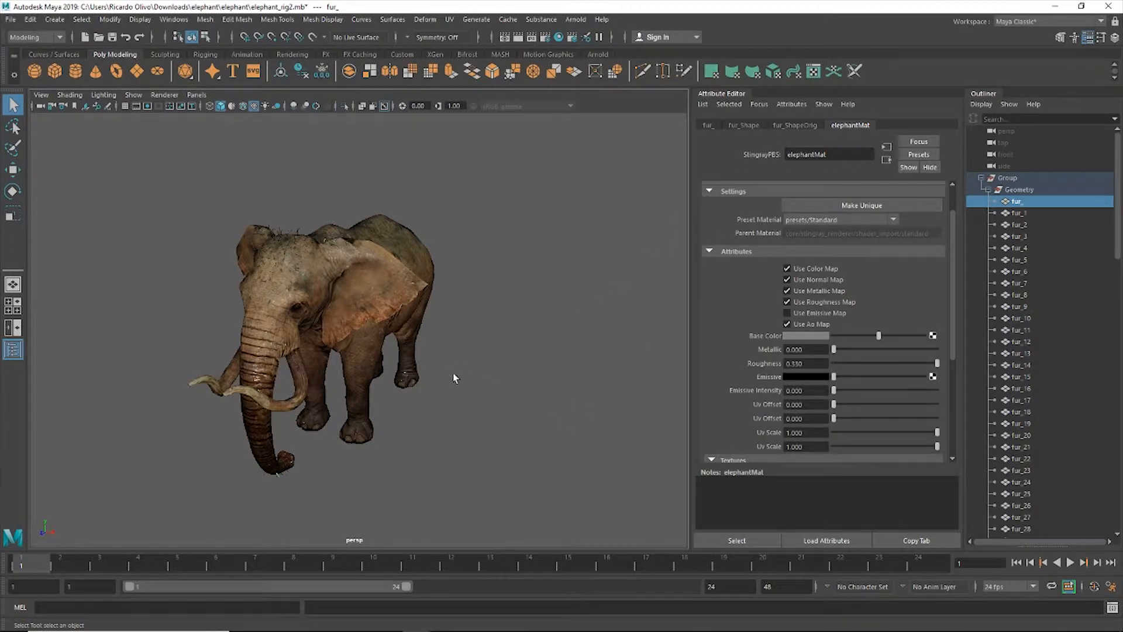
{"action": "left_click_drag", "start_coordinate": [534, 402], "coordinate": [501, 381], "text": "alt"}
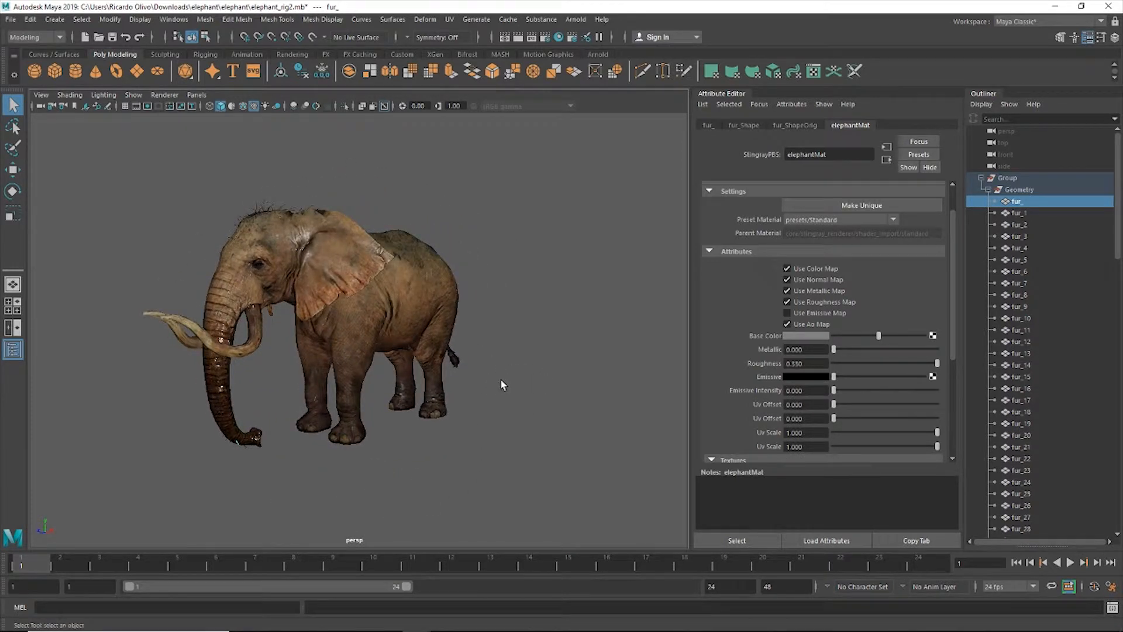
Review the FBX options and export the elephant's top-level Group as ElephantExport.fbx, replacing the existing file.
{"action": "left_click", "coordinate": [1014, 179]}
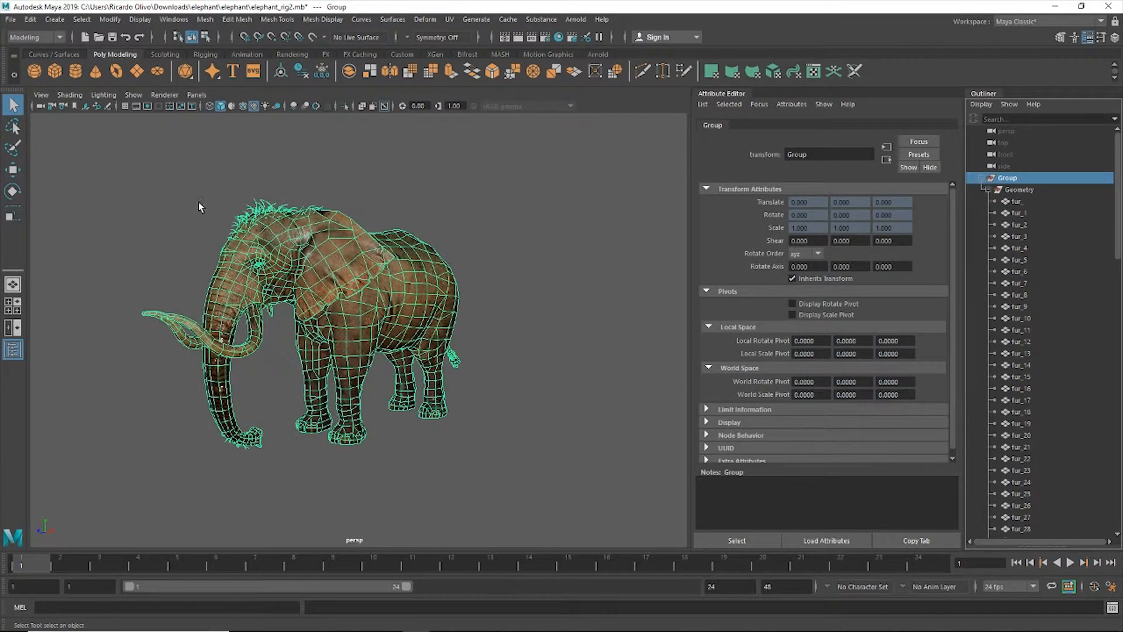
{"action": "left_click", "coordinate": [10, 19]}
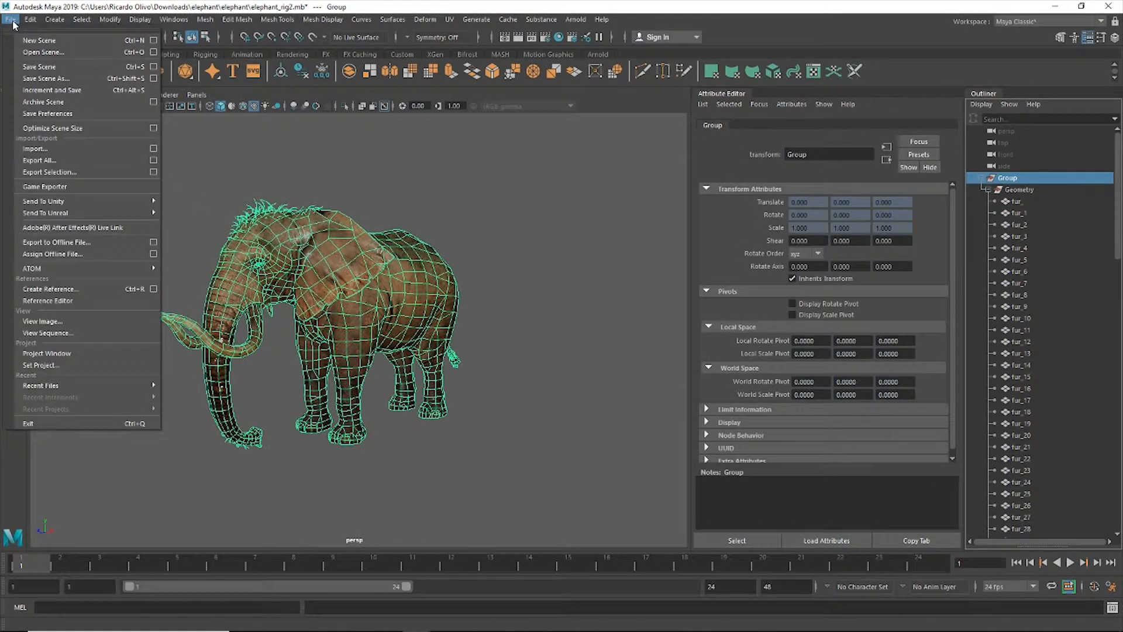
{"action": "left_click", "coordinate": [44, 173]}
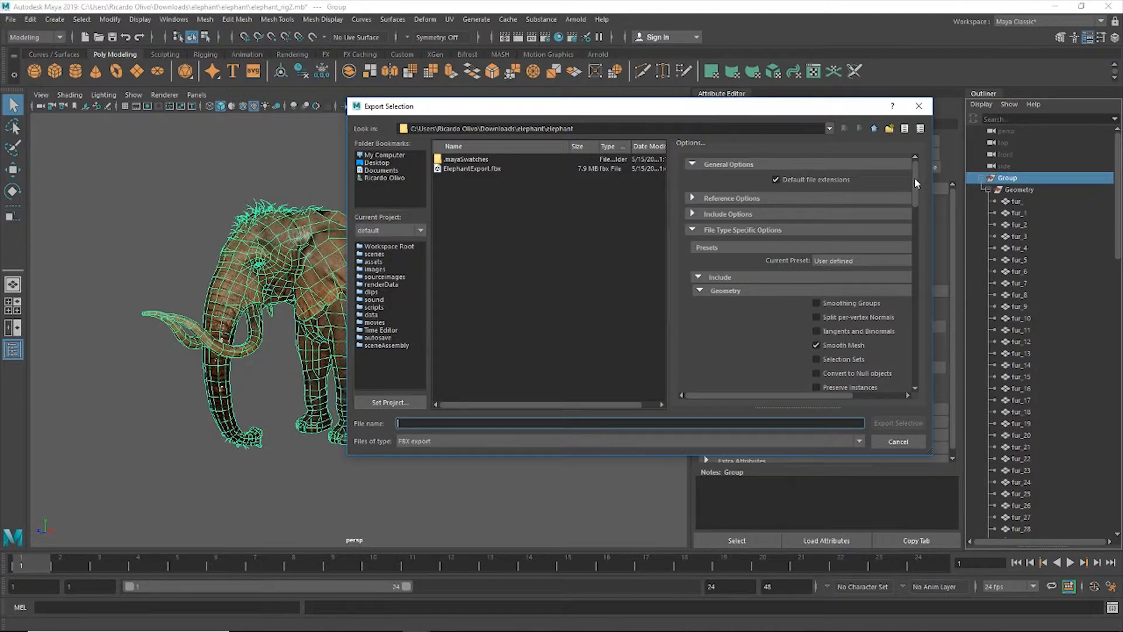
{"action": "left_click_drag", "start_coordinate": [833, 107], "coordinate": [811, 108]}
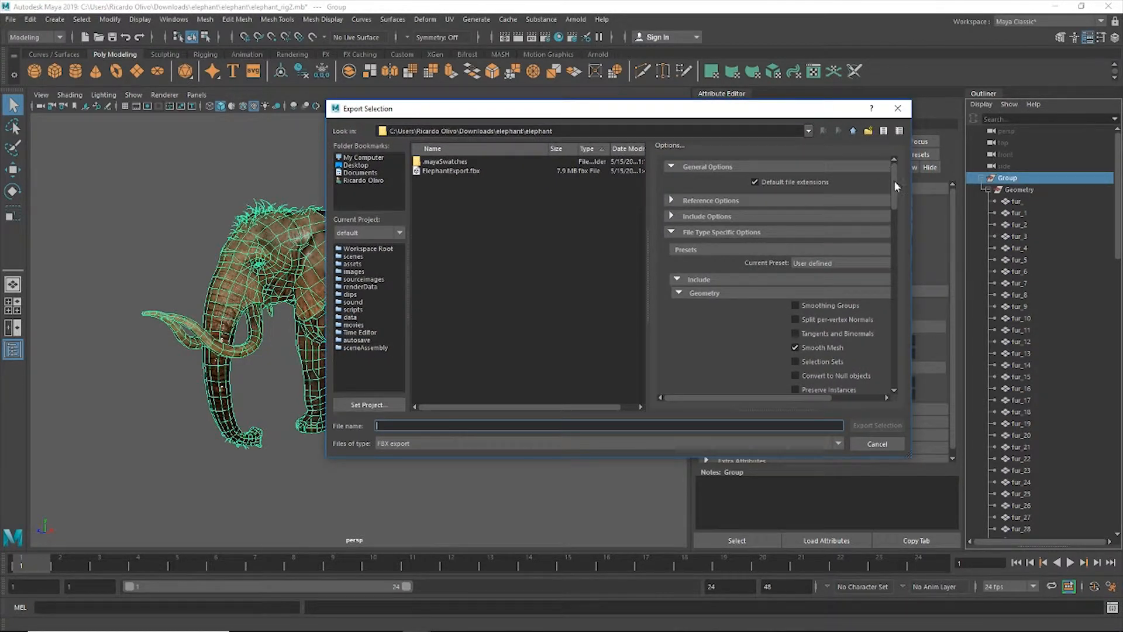
{"action": "left_click_drag", "start_coordinate": [894, 182], "coordinate": [893, 246]}
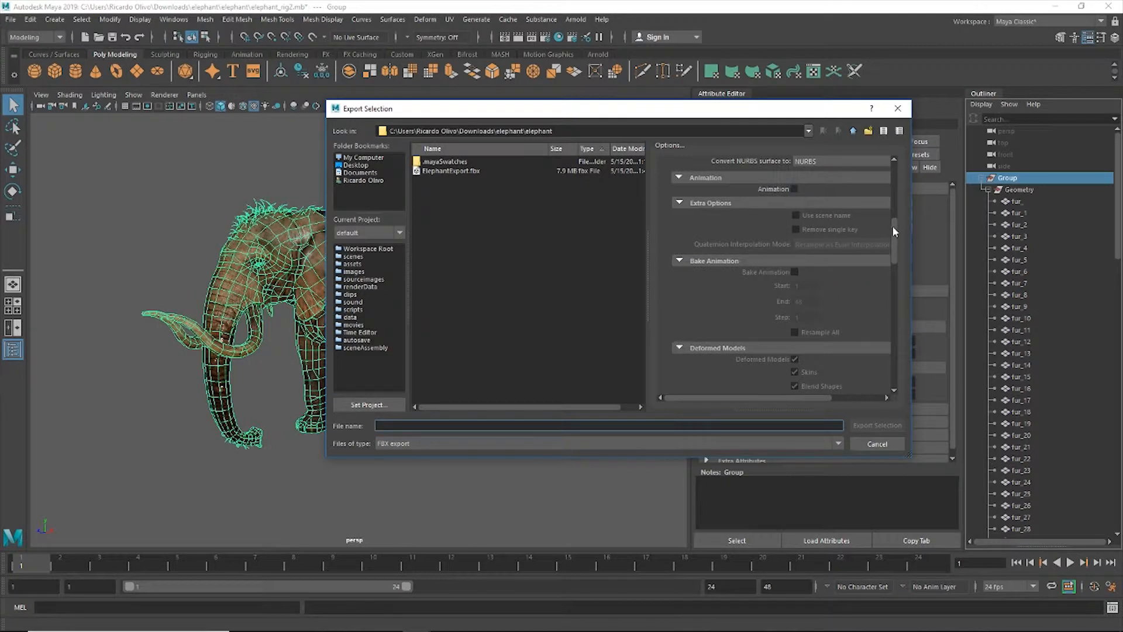
{"action": "left_click_drag", "start_coordinate": [893, 230], "coordinate": [898, 304]}
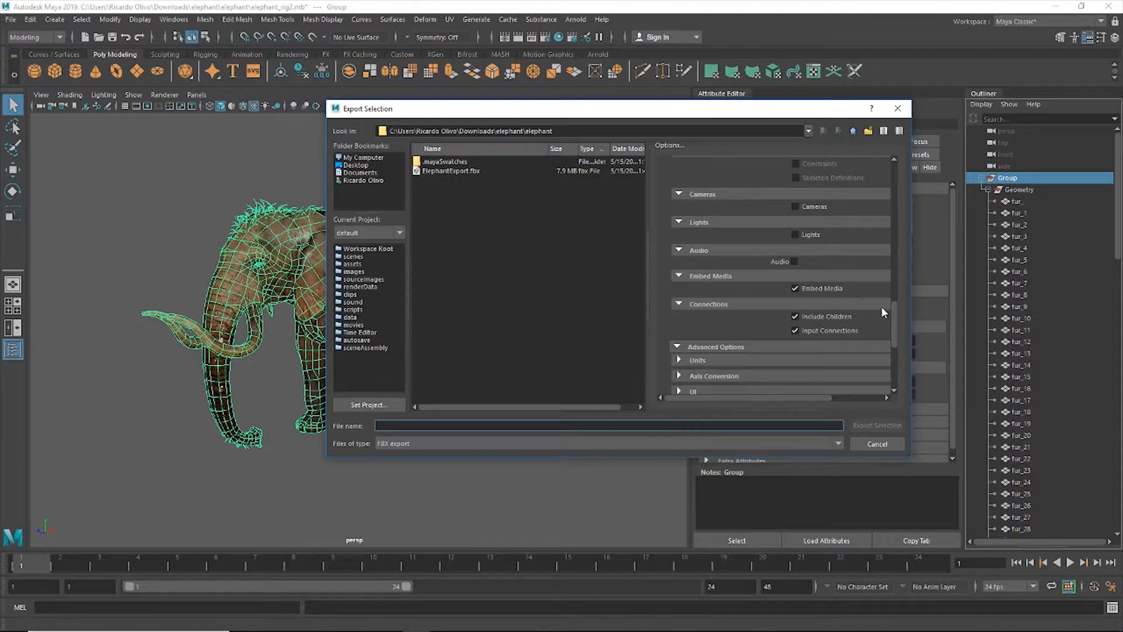
{"action": "scroll", "coordinate": [893, 313], "scroll_direction": "down", "scroll_amount": 2}
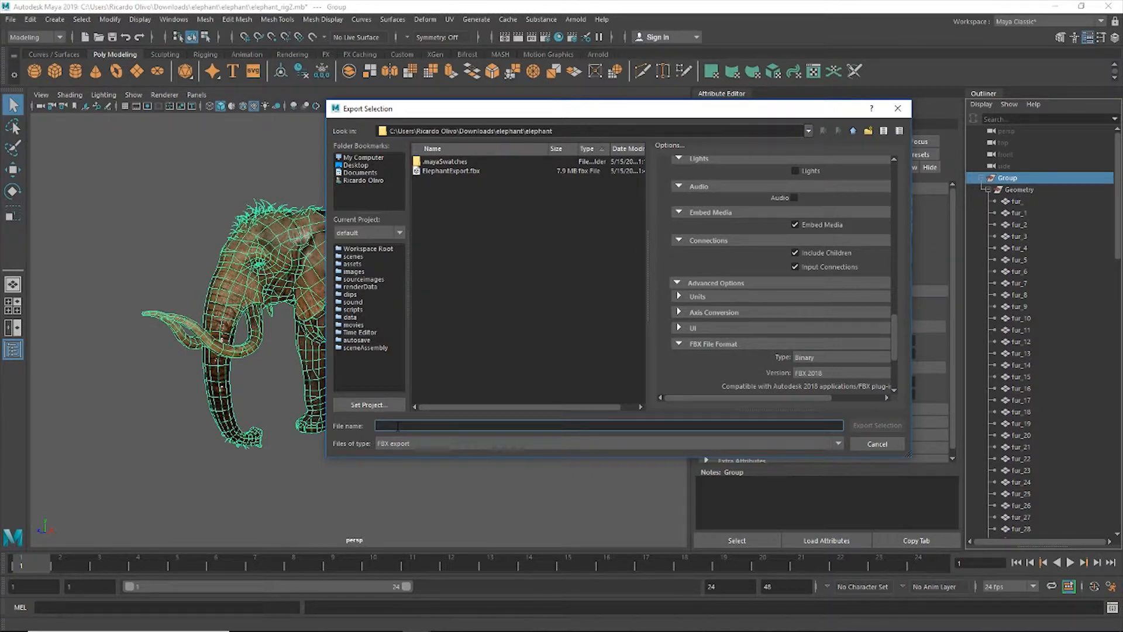
{"action": "left_click", "coordinate": [465, 171]}
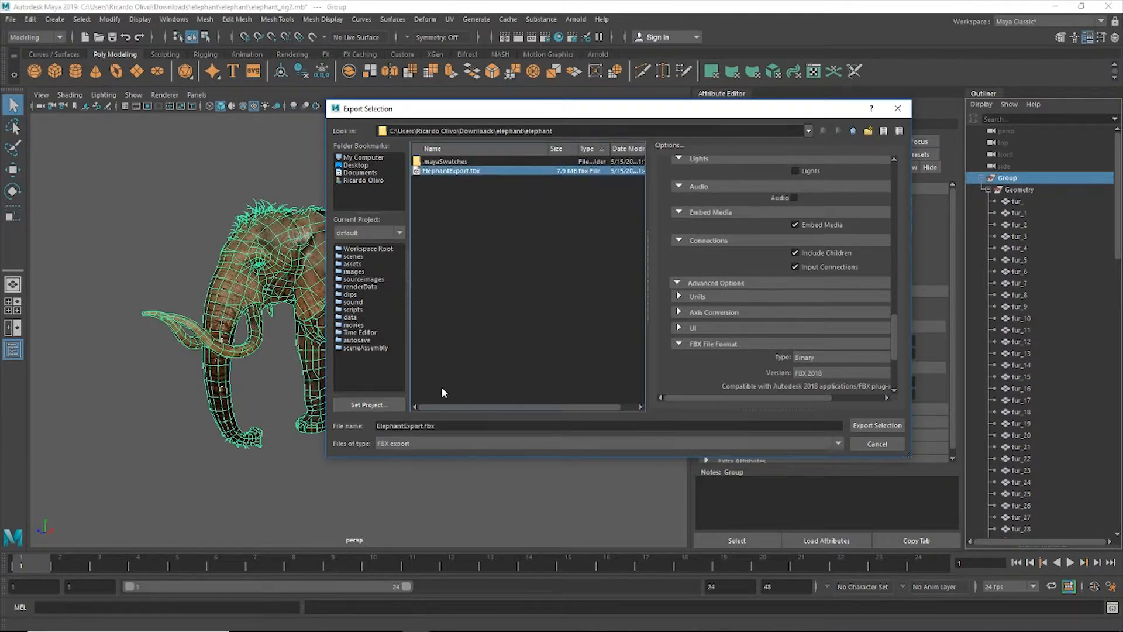
{"action": "left_click", "coordinate": [893, 427]}
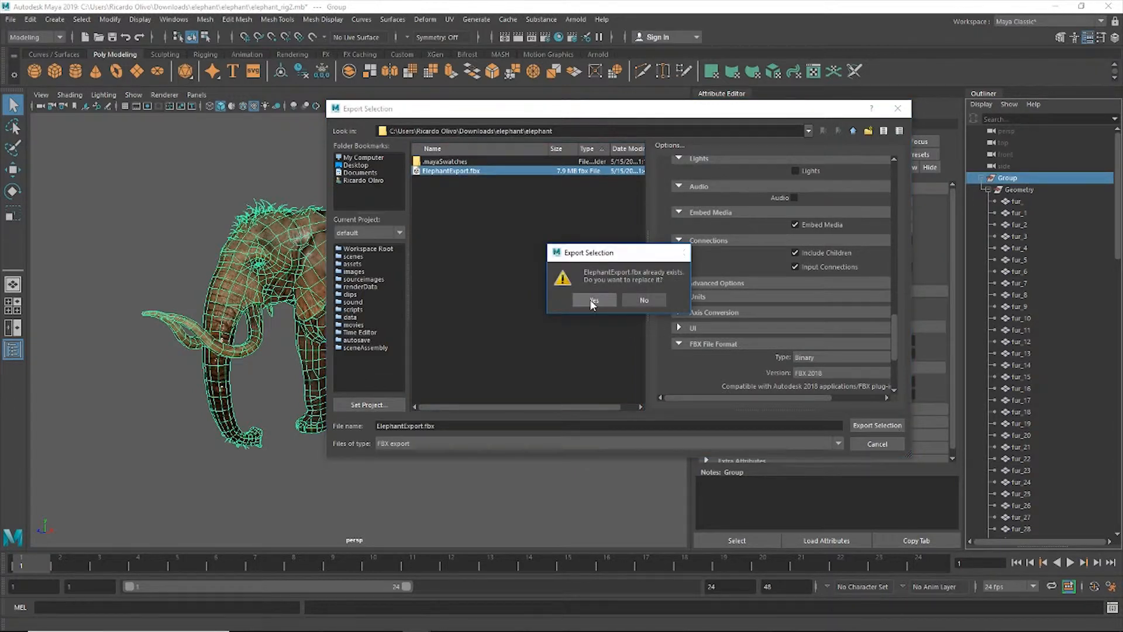
{"action": "left_click", "coordinate": [593, 301]}
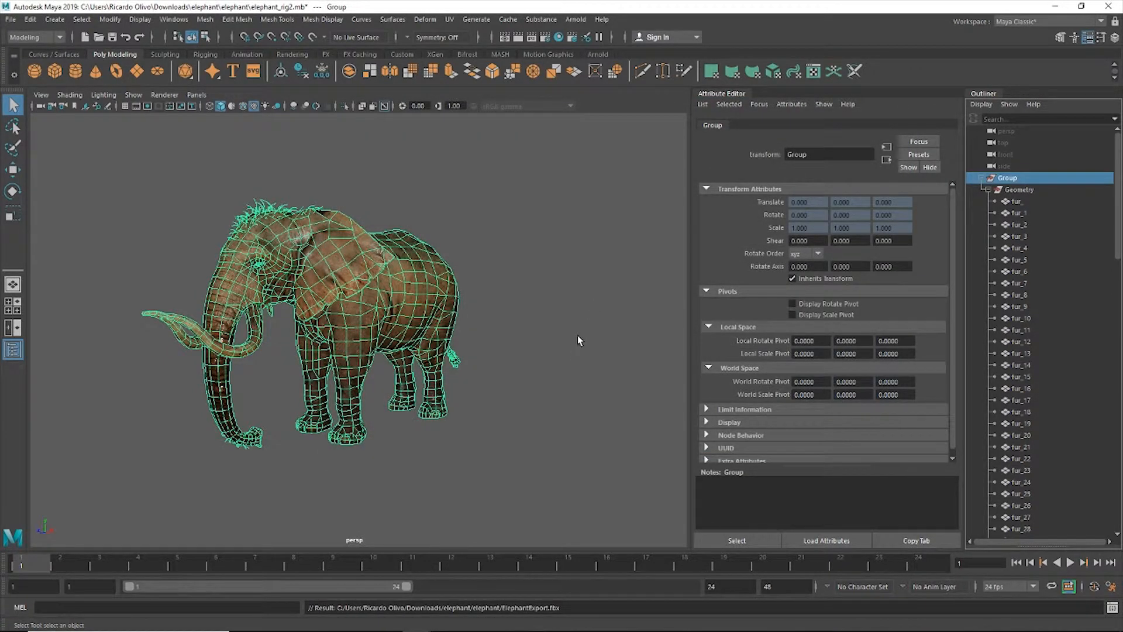
Return to the Meshmorph site in the browser and open the FBX to USDZ converter from its convert hub.
{"action": "left_click", "coordinate": [1055, 9]}
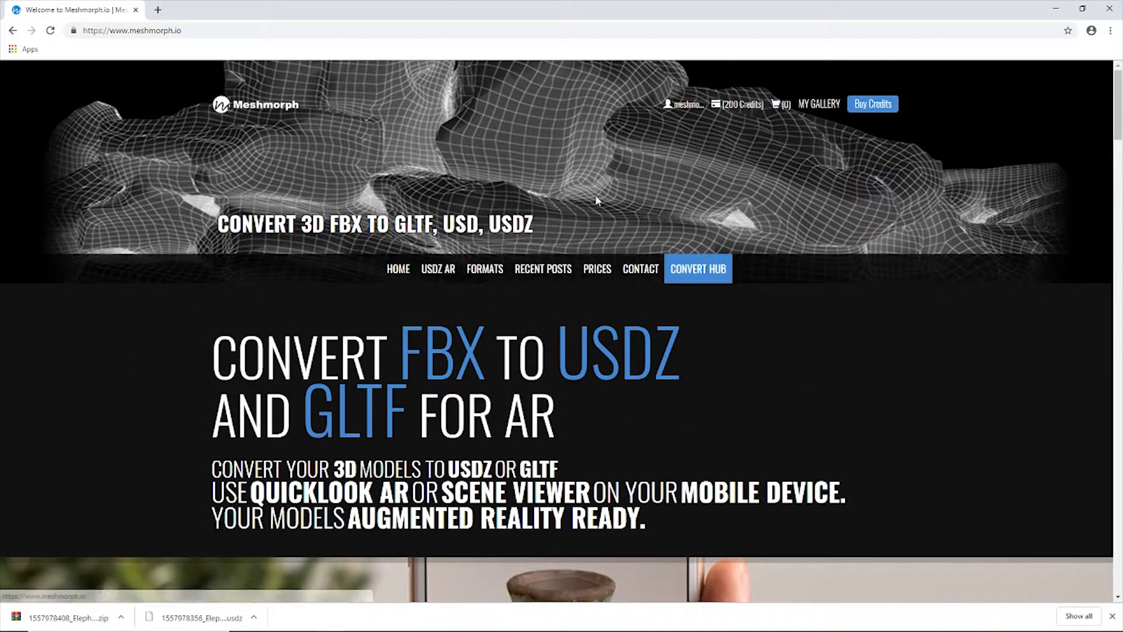
{"action": "left_click", "coordinate": [692, 270]}
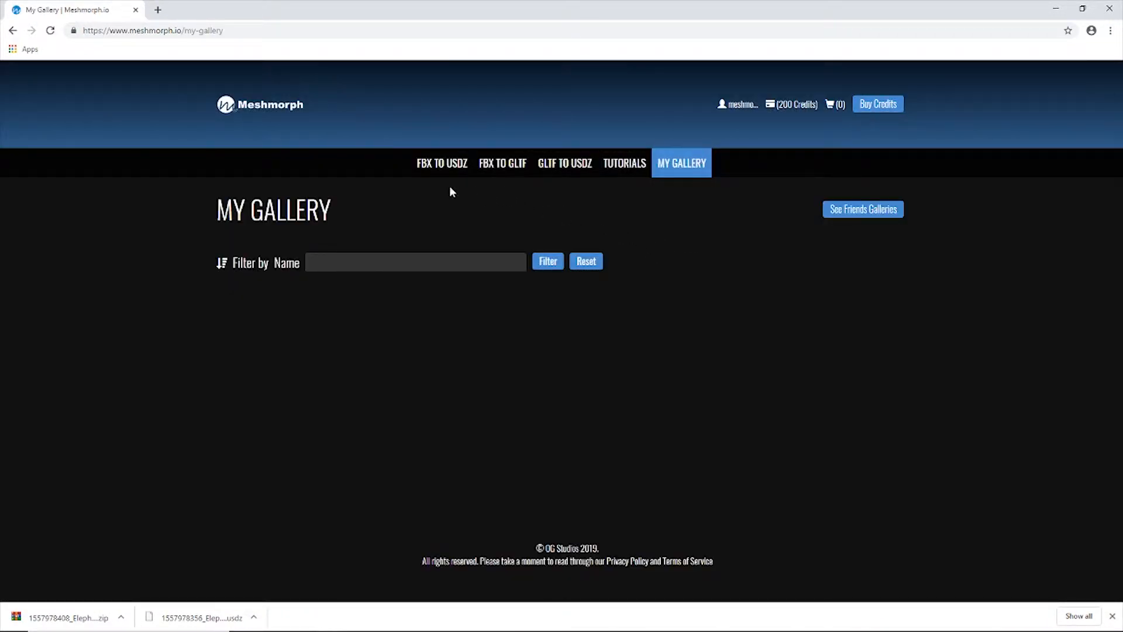
{"action": "left_click", "coordinate": [430, 167]}
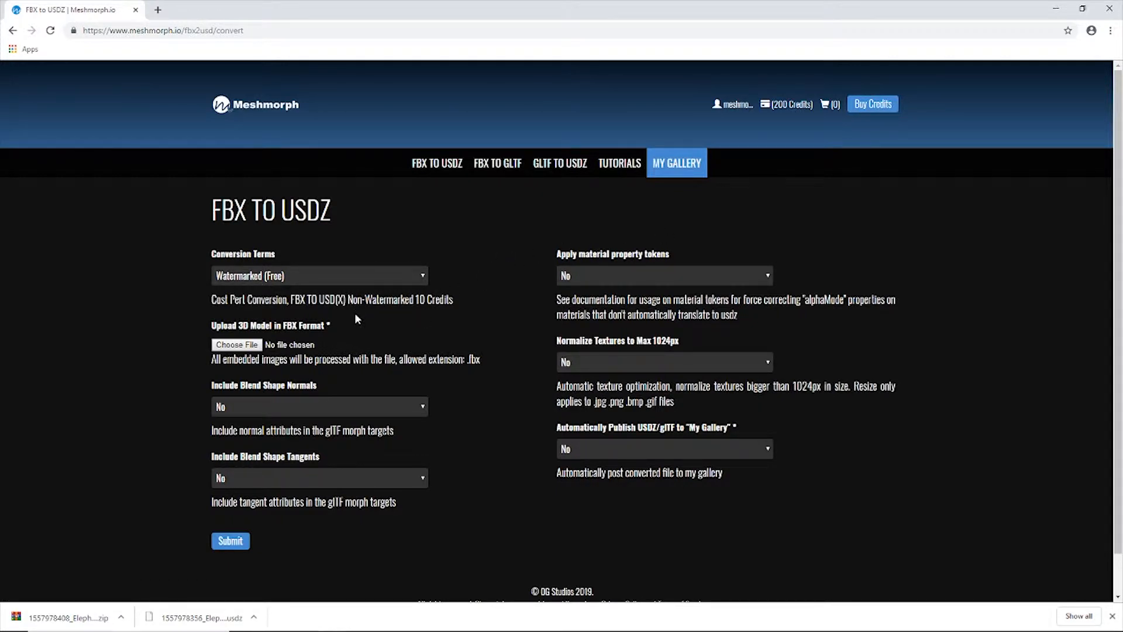
Upload ElephantExport.fbx as the 3D model for conversion.
{"action": "left_click", "coordinate": [236, 344]}
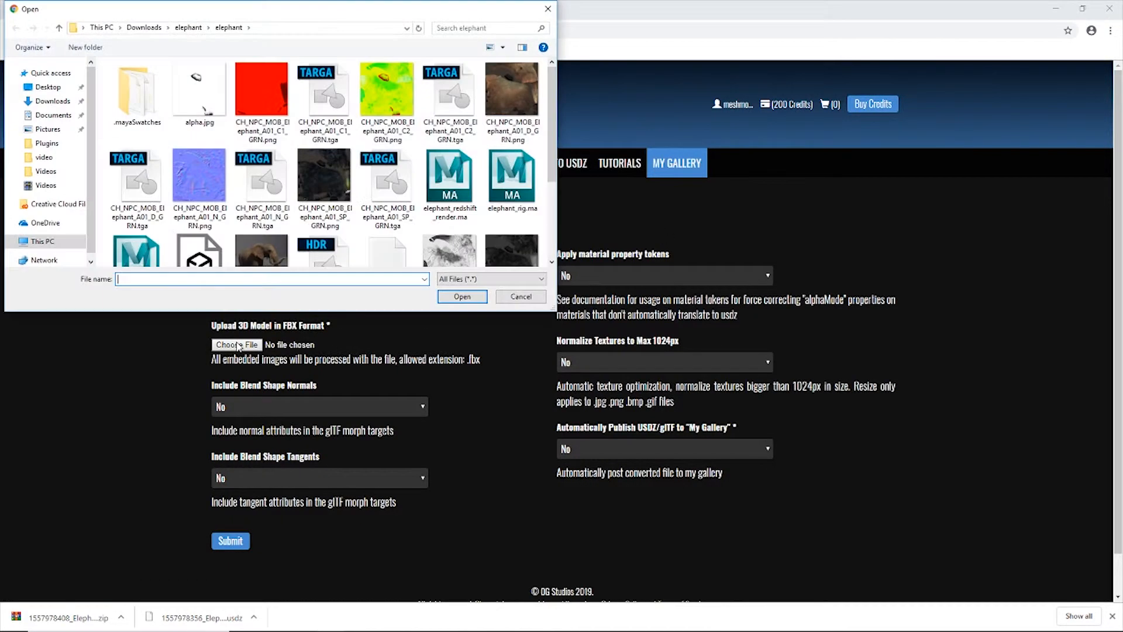
{"action": "scroll", "coordinate": [266, 196], "scroll_direction": "down", "scroll_amount": 2}
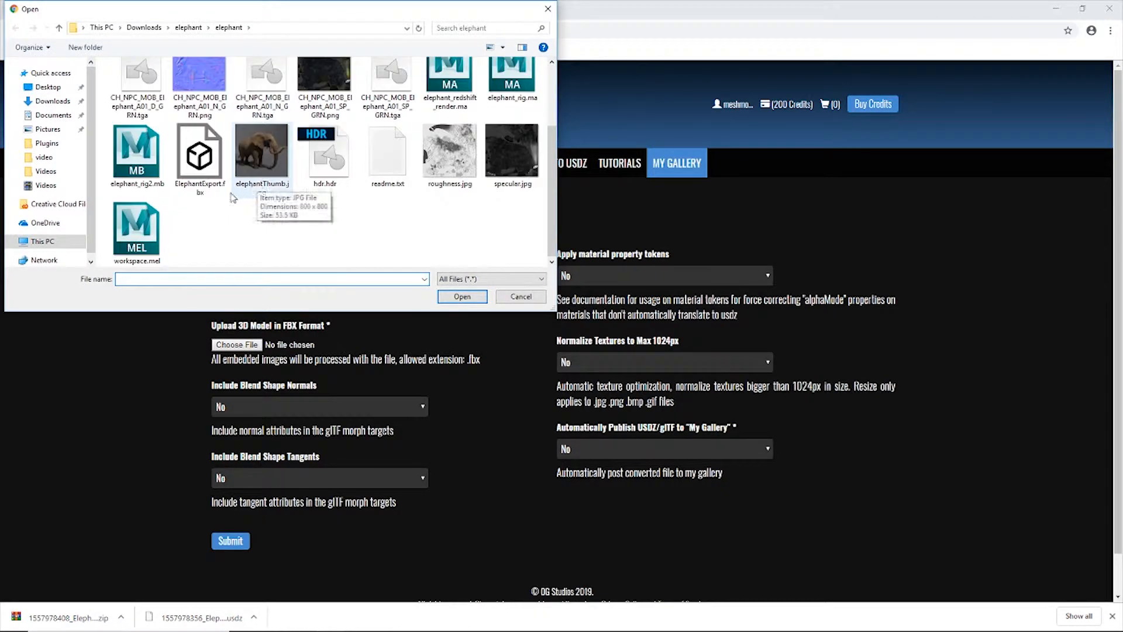
{"action": "double_click", "coordinate": [212, 169]}
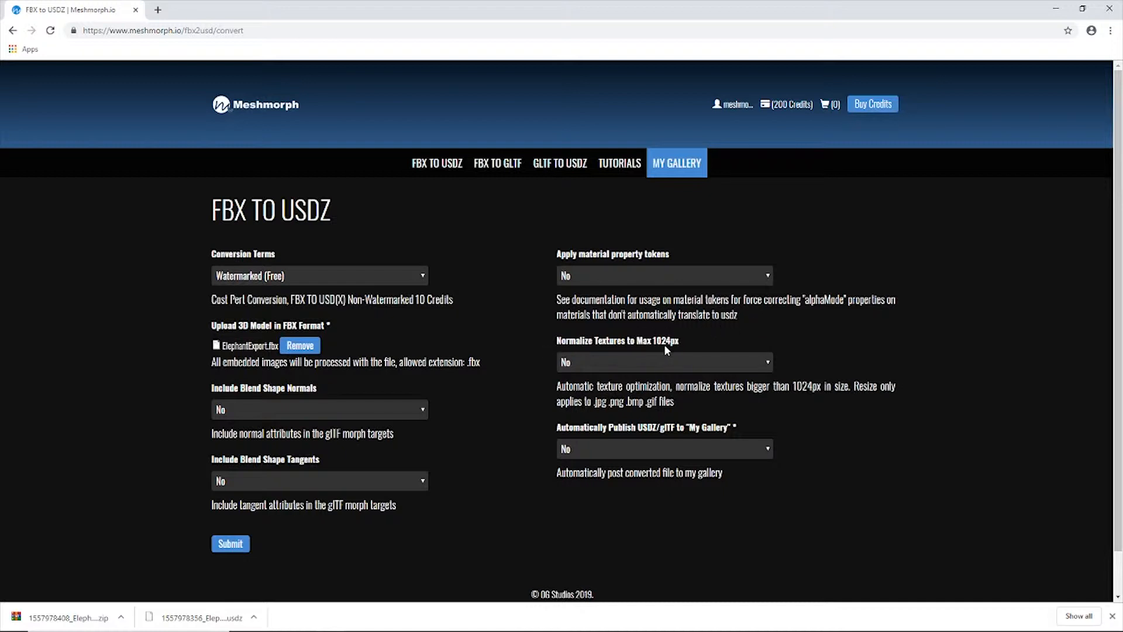
Enable normalizing textures to max 1024px and automatic publishing of the converted file to My Gallery.
{"action": "left_click", "coordinate": [683, 361]}
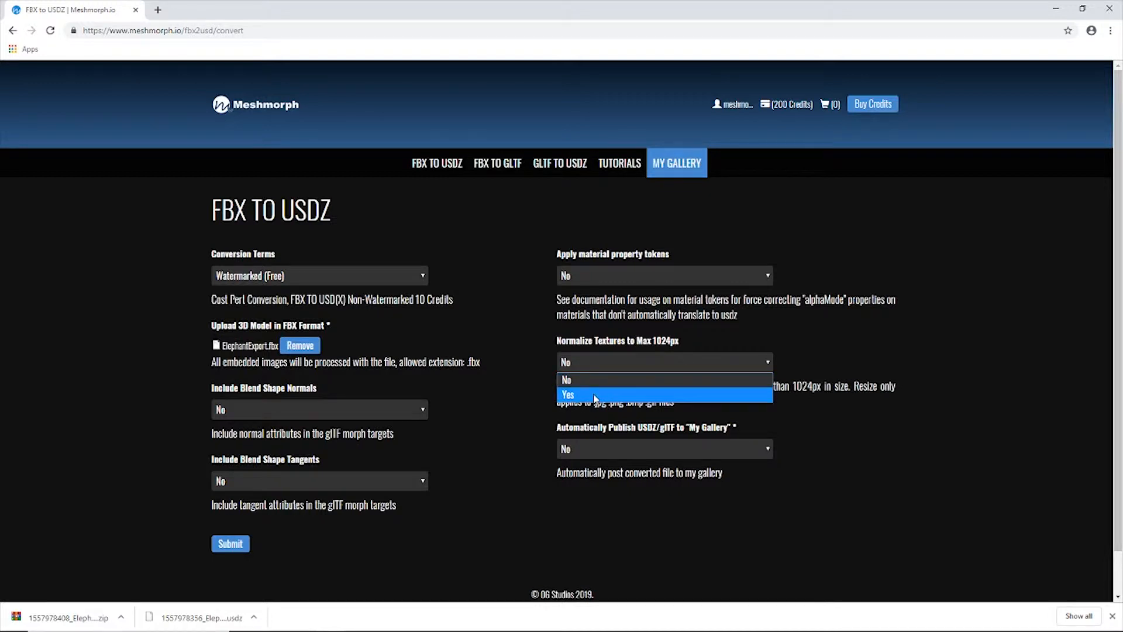
{"action": "left_click", "coordinate": [630, 394]}
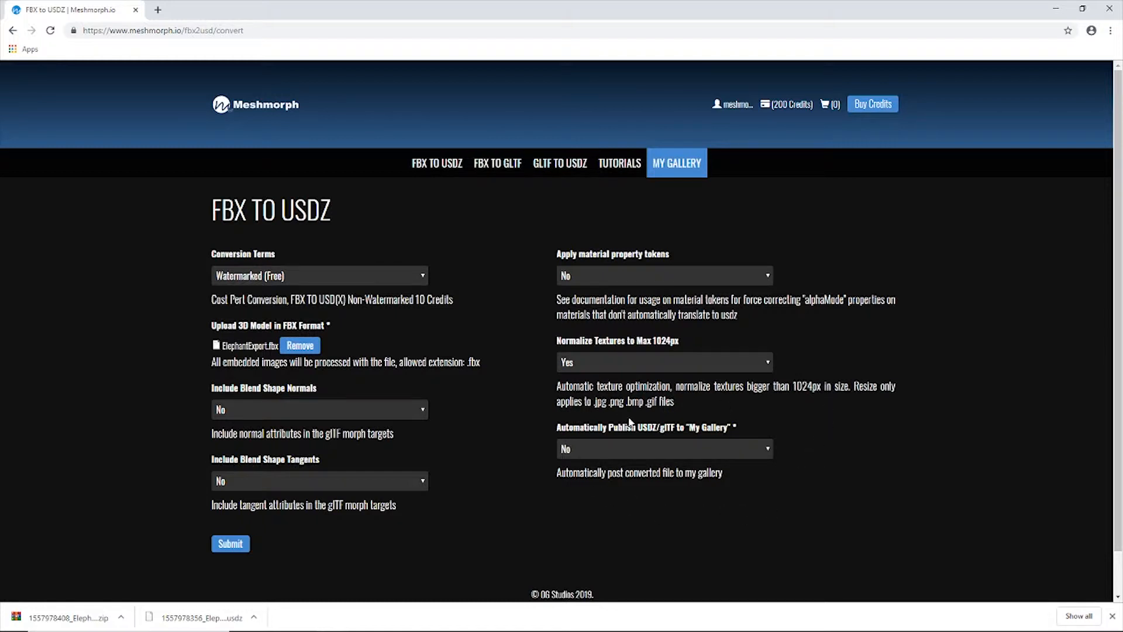
{"action": "left_click", "coordinate": [638, 449]}
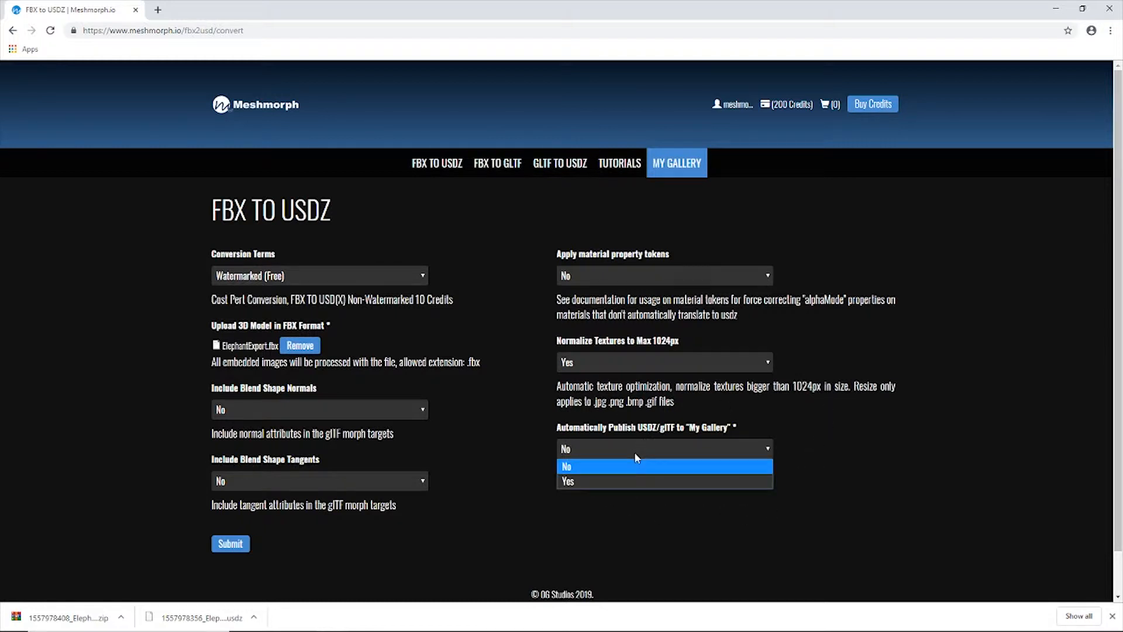
{"action": "left_click", "coordinate": [592, 480]}
{"action": "scroll", "coordinate": [498, 494], "scroll_direction": "down", "scroll_amount": 5}
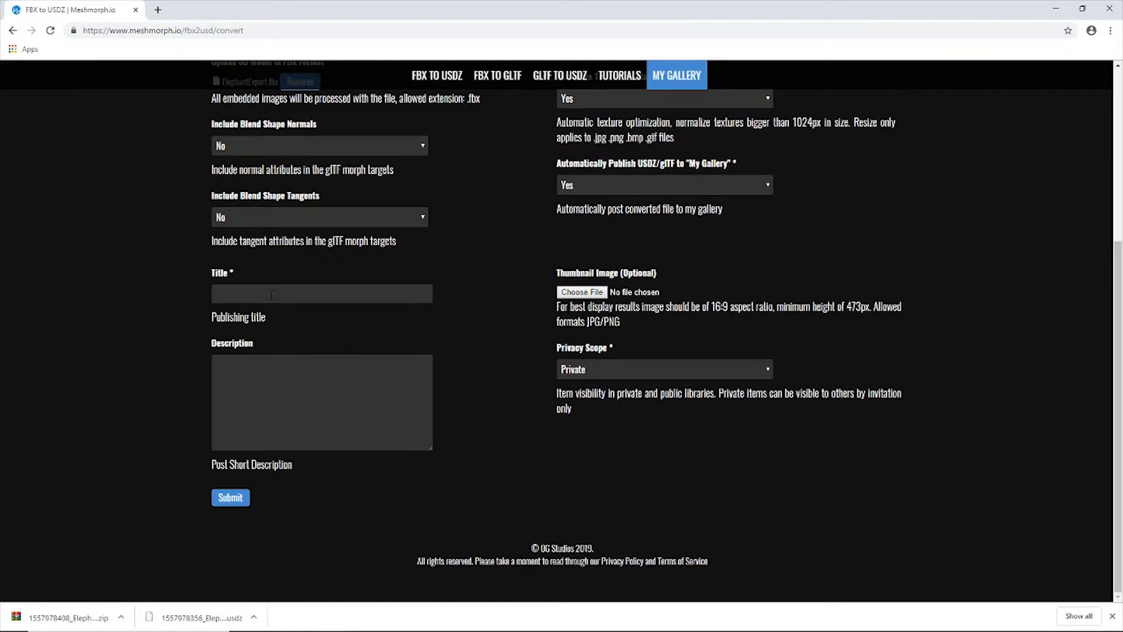
Title the gallery item "Elephant Example" and paste the prepared description about the conversion tutorial and model credit.
{"action": "mouse_move", "coordinate": [302, 630]}
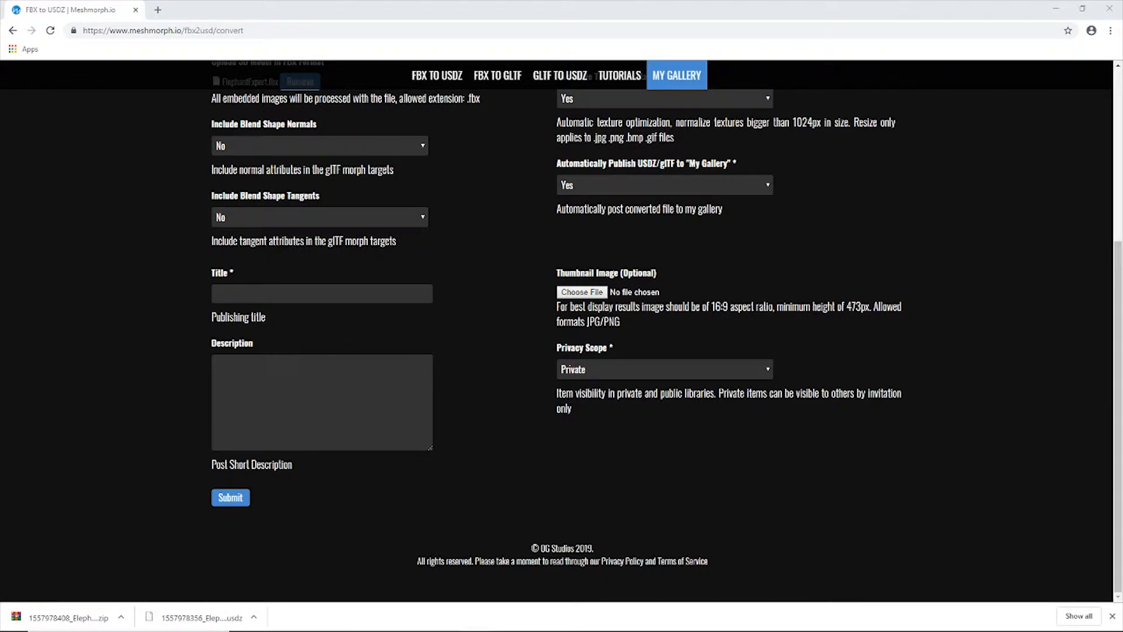
{"action": "left_click", "coordinate": [278, 295]}
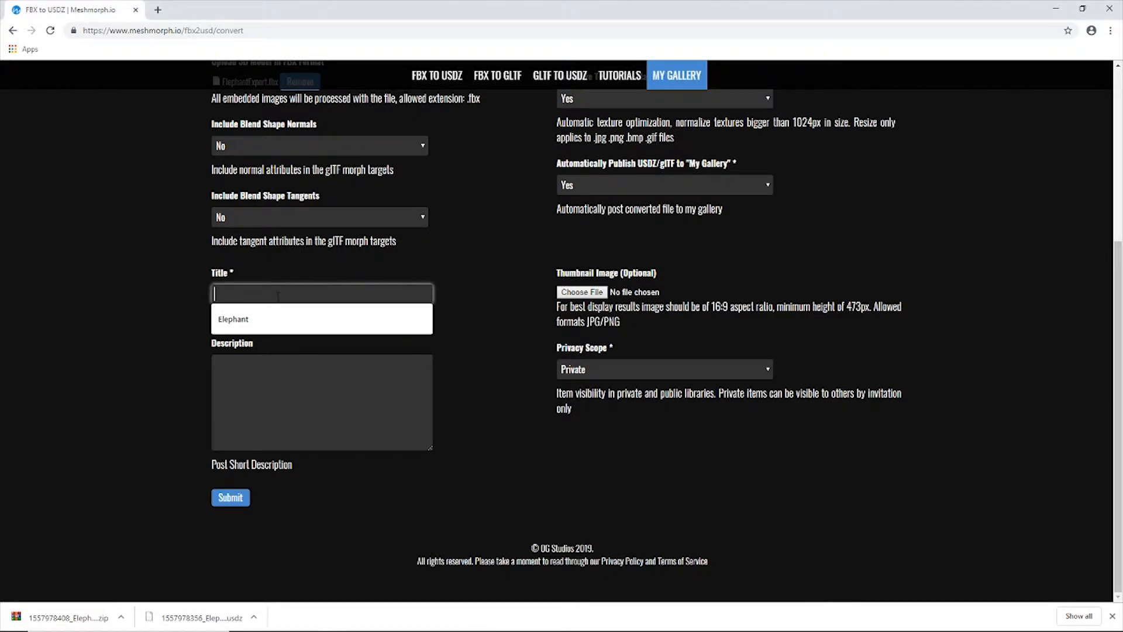
{"action": "left_click", "coordinate": [293, 319]}
{"action": "type", "text": "Example"}
{"action": "left_click", "coordinate": [459, 358]}
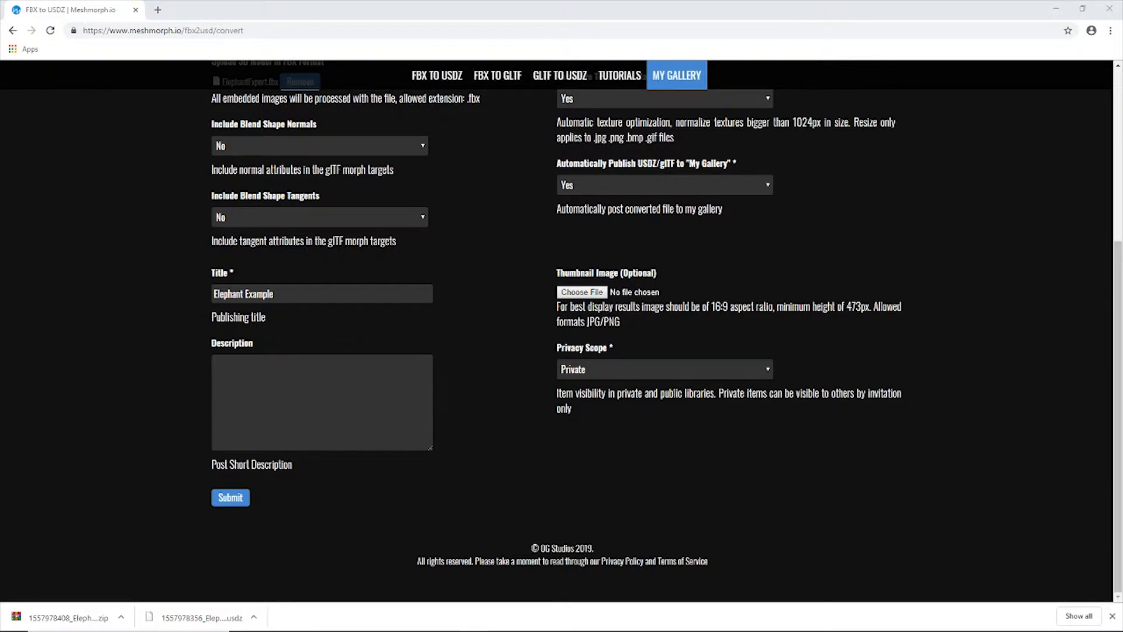
{"action": "left_click", "coordinate": [353, 377]}
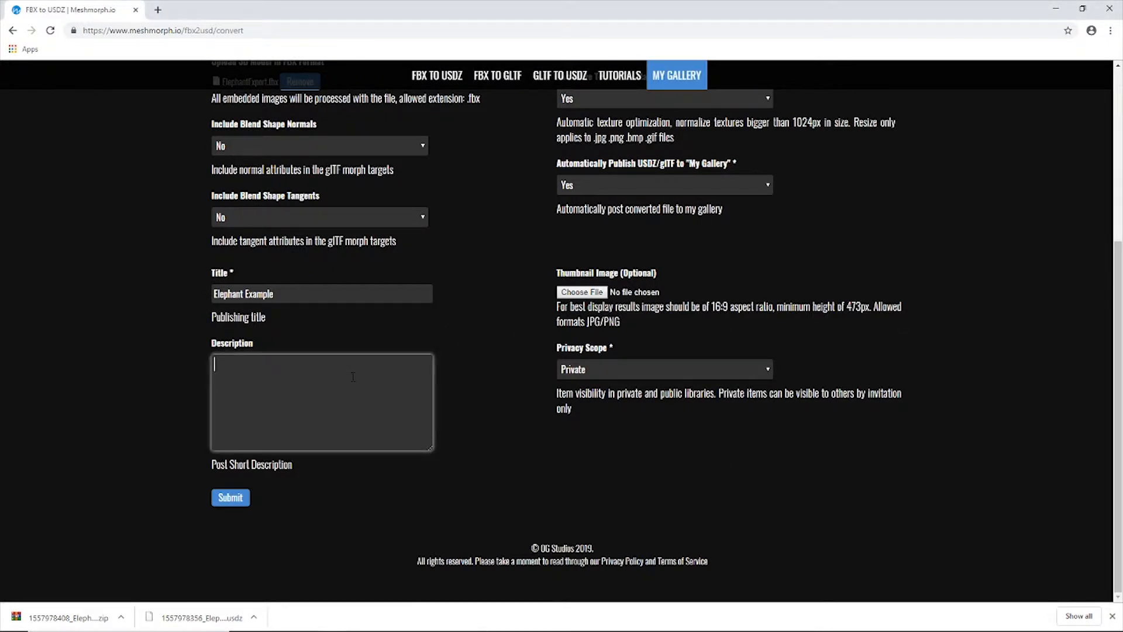
{"action": "type", "text": "This elephant was used for the conversion tutorial on Meshmorph.io This model is courtesy of cvbtruong https://www.turbosquid.com"}
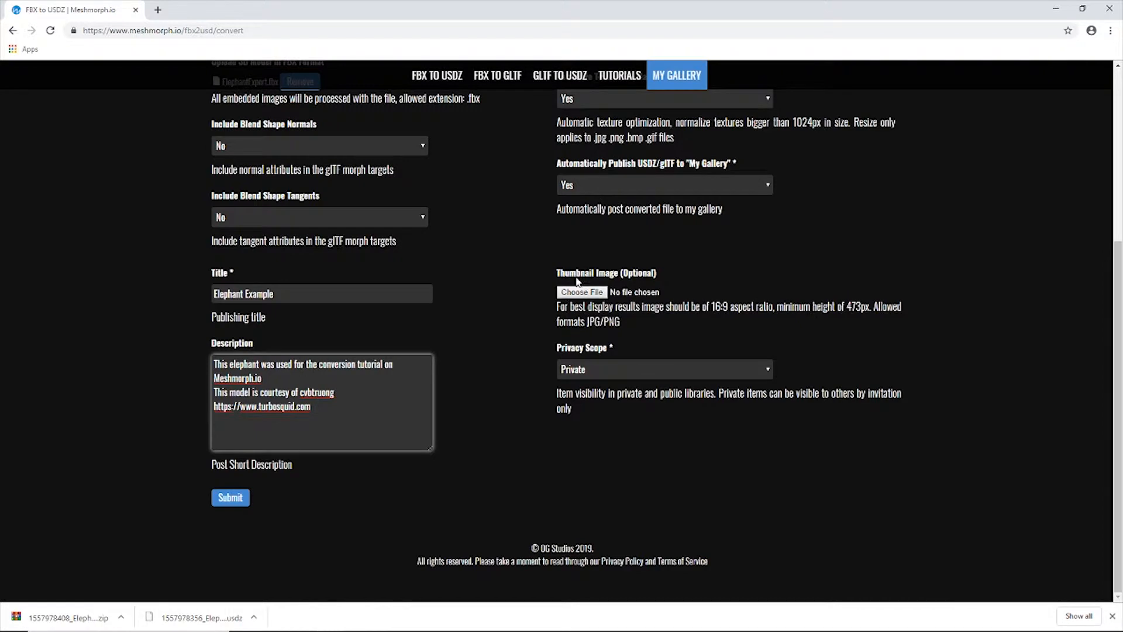
Upload elephantThumb.jpg as the gallery item's thumbnail image.
{"action": "left_click", "coordinate": [582, 296]}
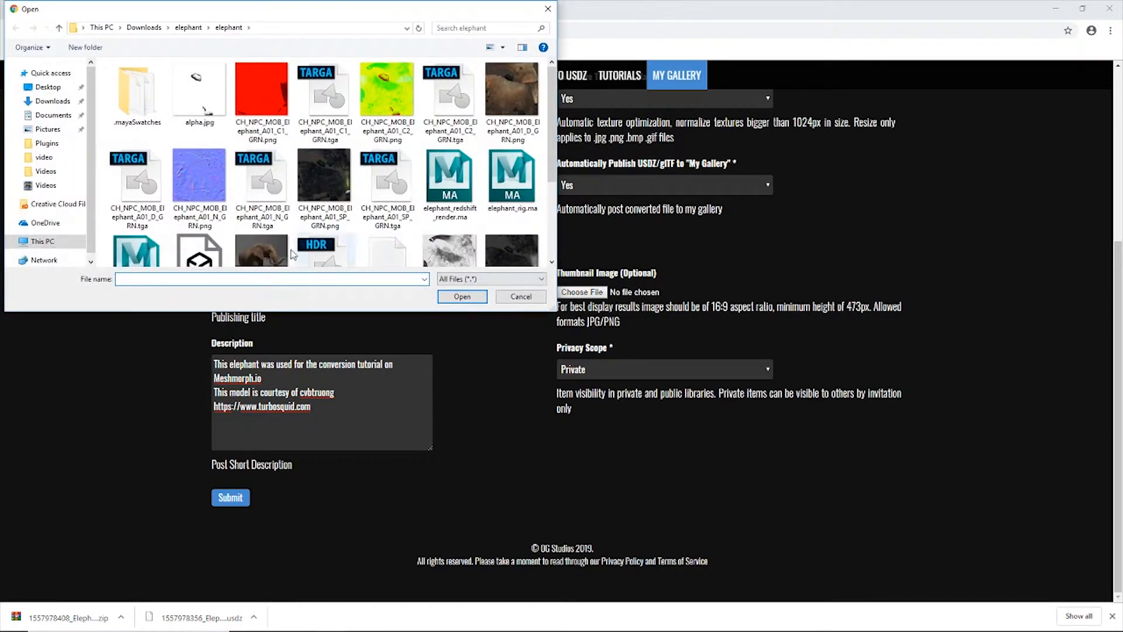
{"action": "scroll", "coordinate": [270, 256], "scroll_direction": "down", "scroll_amount": 1}
{"action": "double_click", "coordinate": [270, 257]}
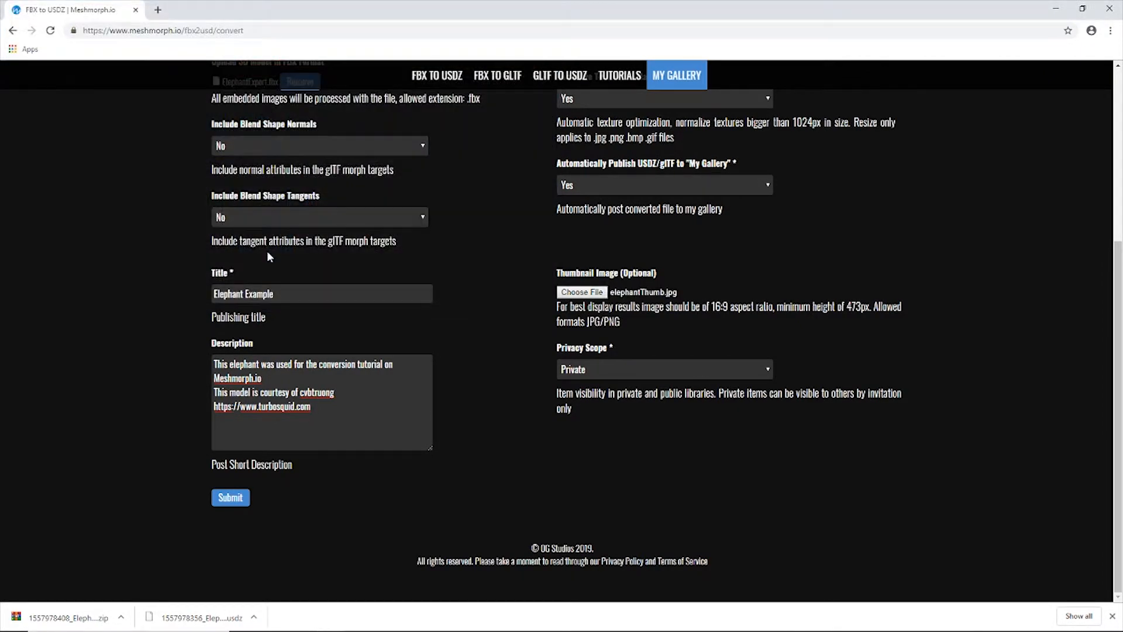
Keep the privacy scope set to Private and submit the model for conversion.
{"action": "left_click", "coordinate": [574, 385]}
{"action": "left_click", "coordinate": [572, 387]}
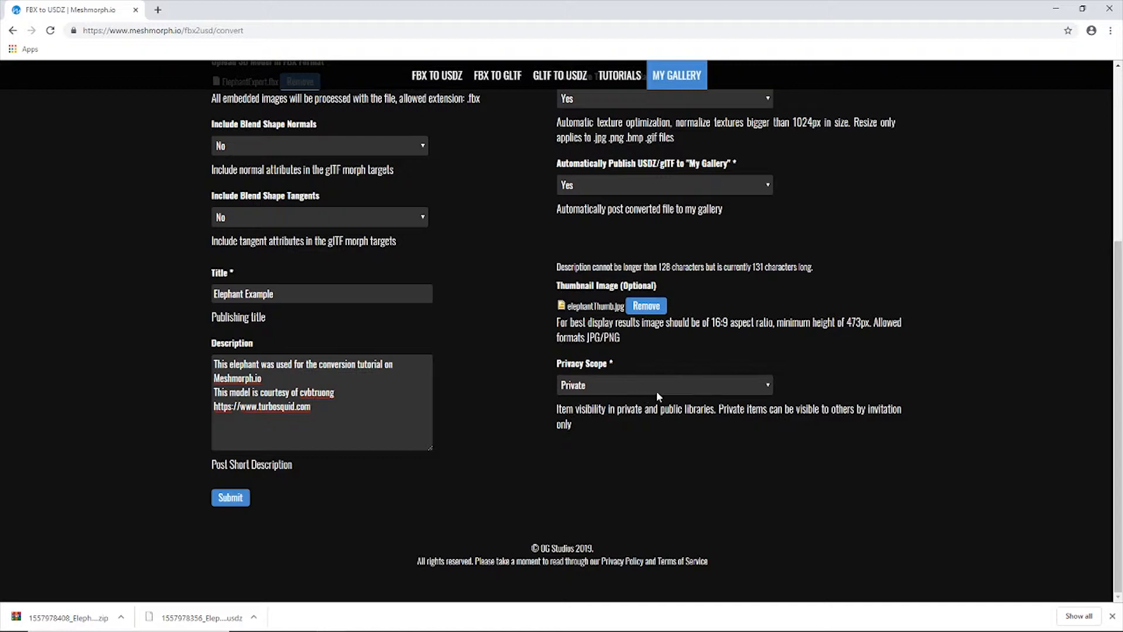
{"action": "left_click", "coordinate": [237, 496]}
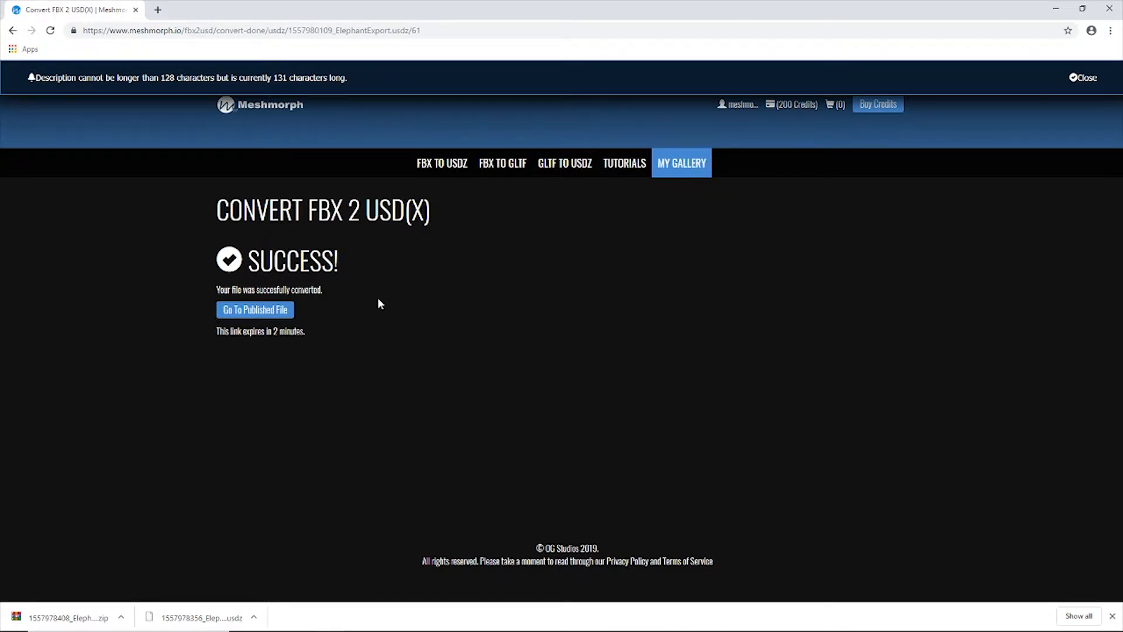
Go to the published elephant file, rotate its 3D preview, and open the post for editing.
{"action": "left_click", "coordinate": [268, 312]}
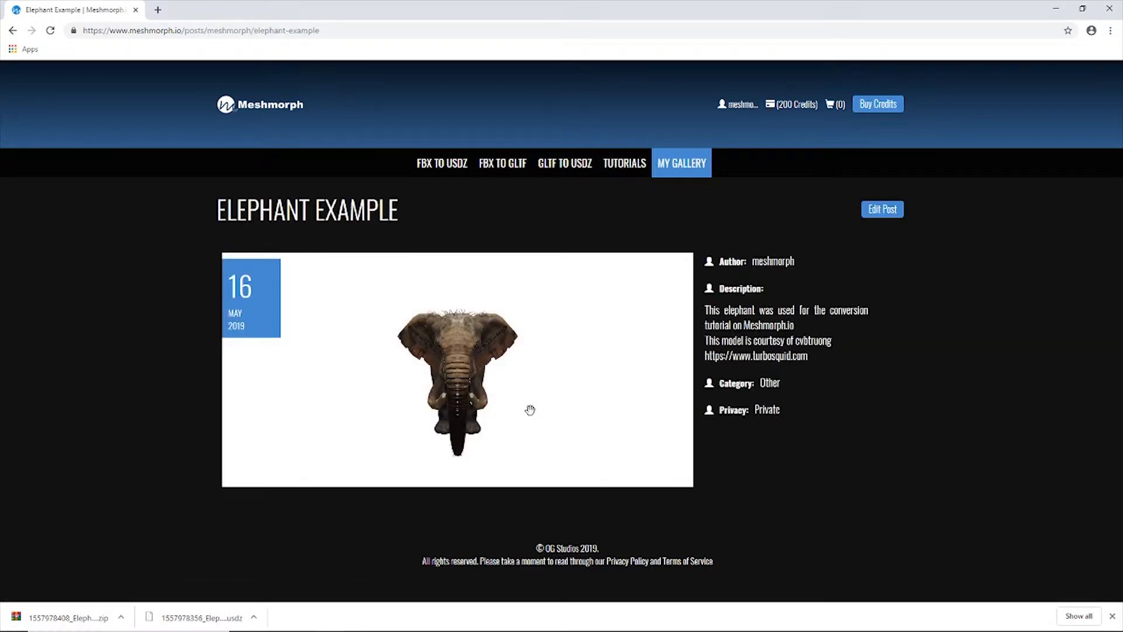
{"action": "mouse_move", "coordinate": [529, 408]}
{"action": "left_mouse_down"}
{"action": "mouse_move", "coordinate": [428, 393]}
{"action": "mouse_move", "coordinate": [383, 401]}
{"action": "mouse_move", "coordinate": [547, 411]}
{"action": "left_mouse_up"}
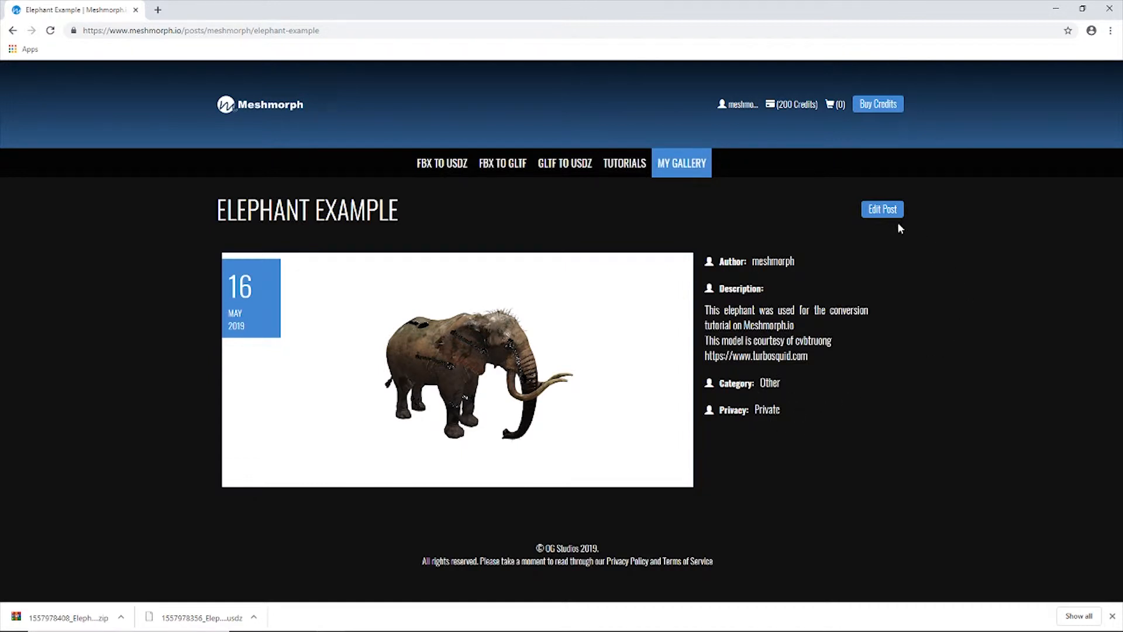
{"action": "left_click", "coordinate": [883, 211]}
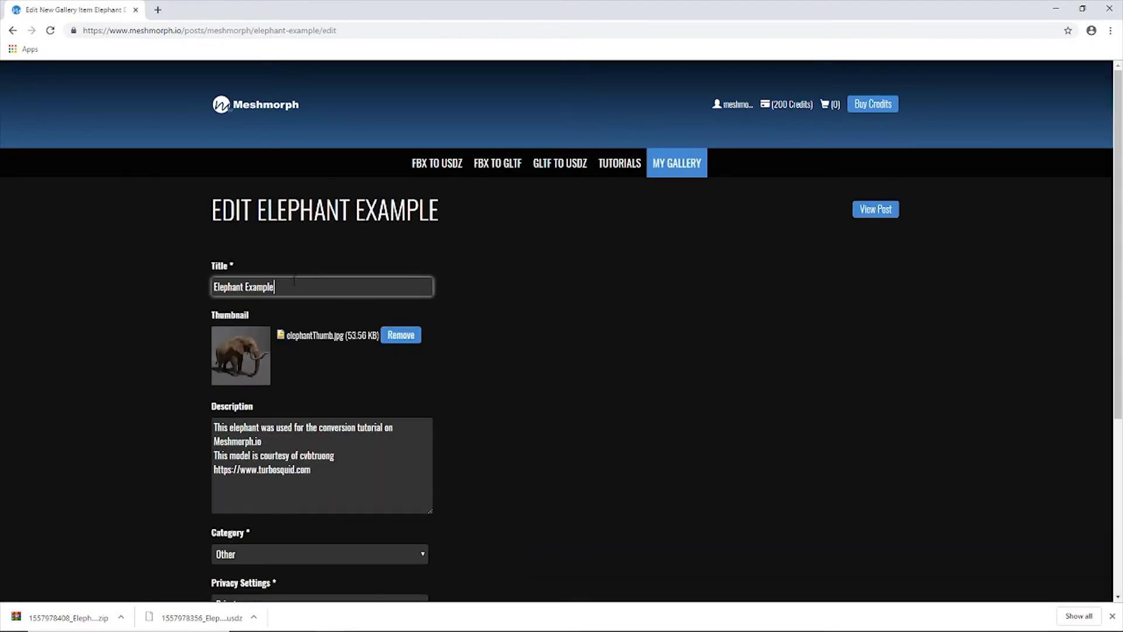
Set the Elephant Example post's category to Animal.
{"action": "left_click", "coordinate": [340, 483]}
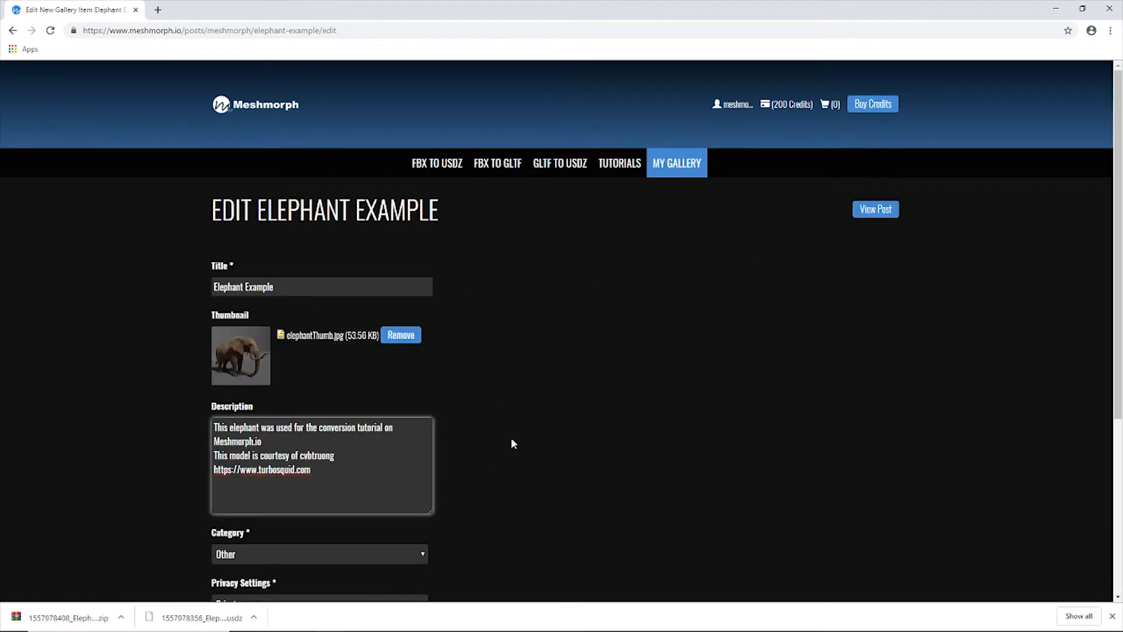
{"action": "scroll", "coordinate": [511, 444], "scroll_direction": "down", "scroll_amount": 4}
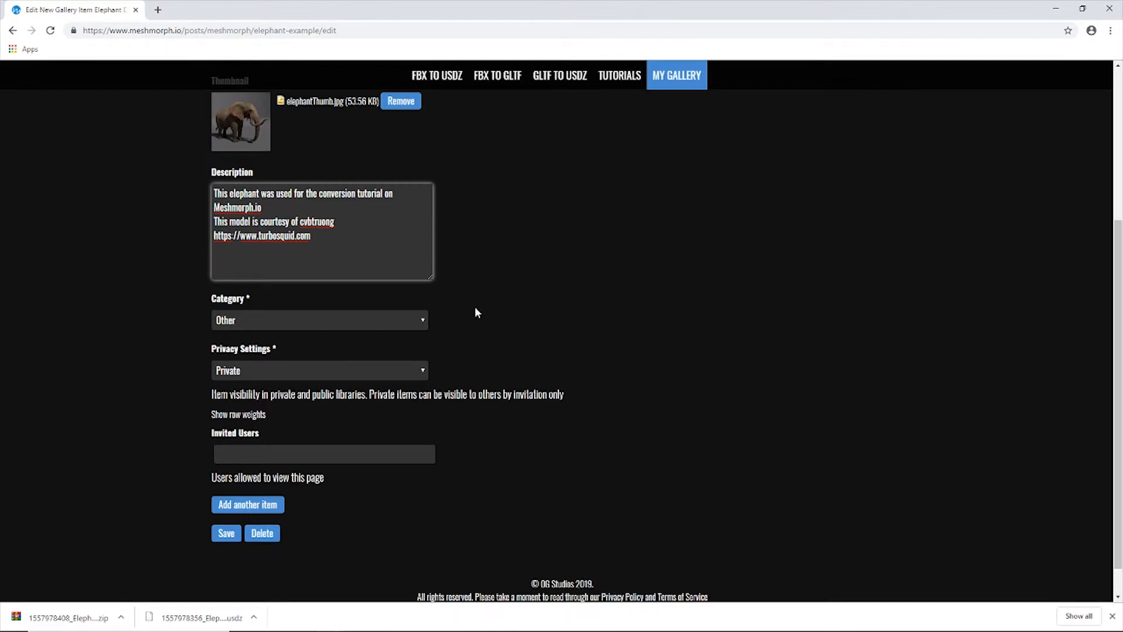
{"action": "left_click", "coordinate": [419, 319]}
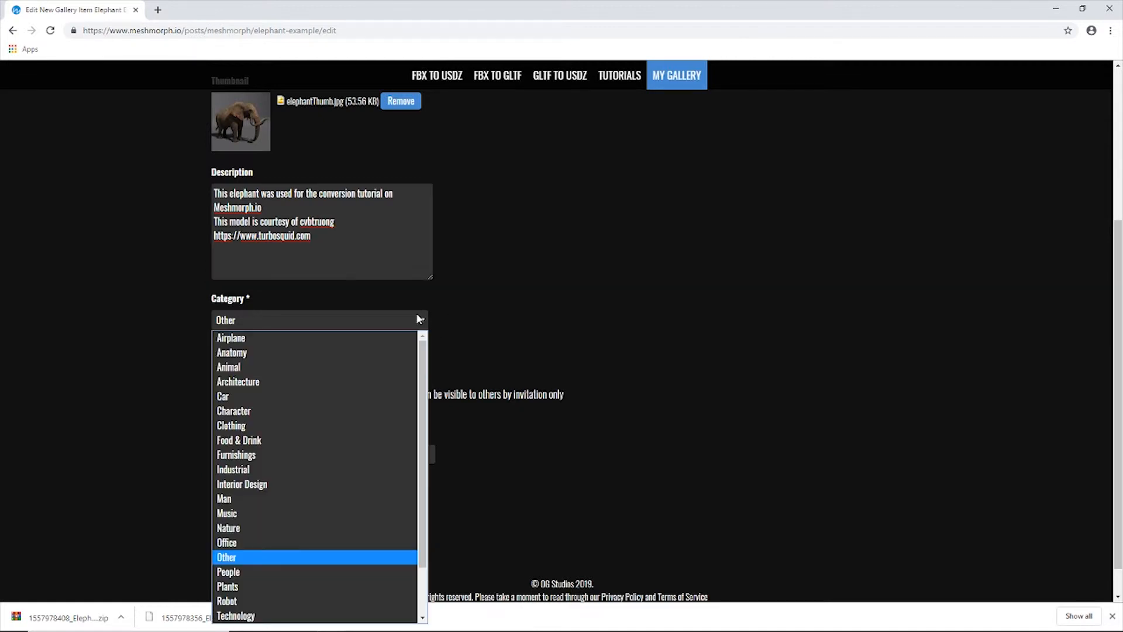
{"action": "left_click", "coordinate": [218, 368]}
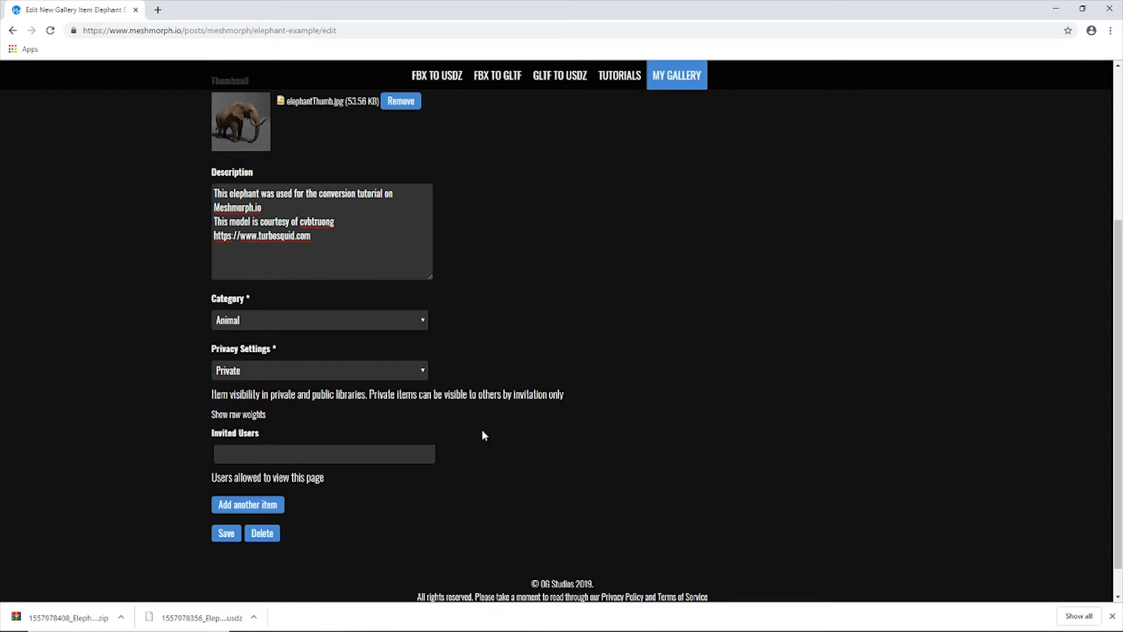
{"action": "scroll", "coordinate": [482, 434], "scroll_direction": "up", "scroll_amount": 1}
{"action": "scroll", "coordinate": [482, 433], "scroll_direction": "down", "scroll_amount": 1}
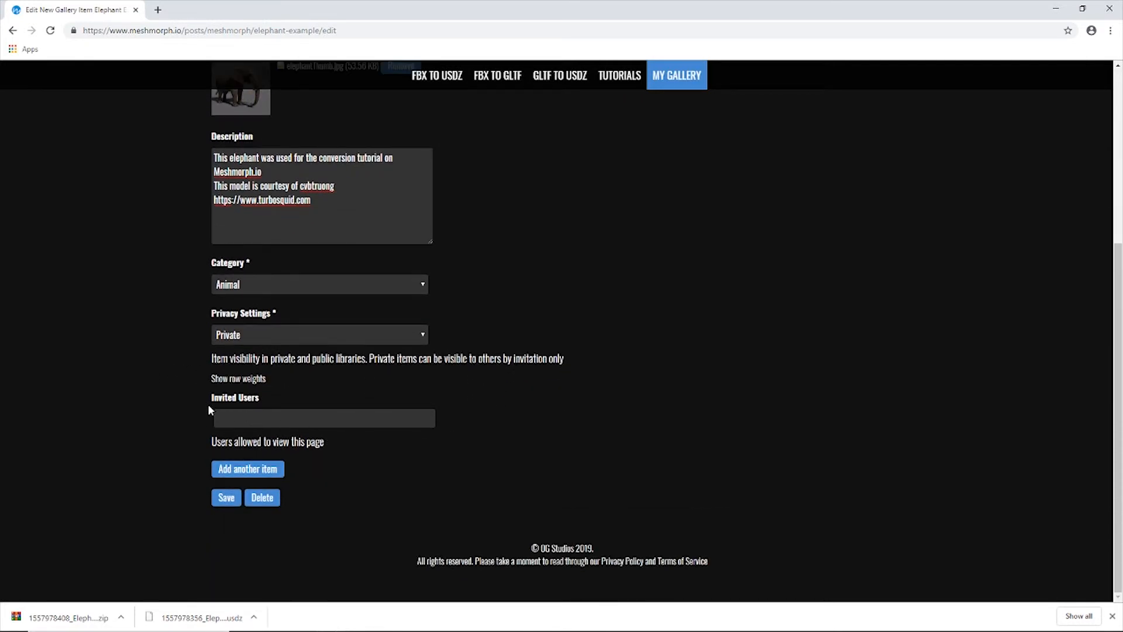
Try adding testuser as an invited user of the private post, and clear the entry again.
{"action": "left_click", "coordinate": [239, 420]}
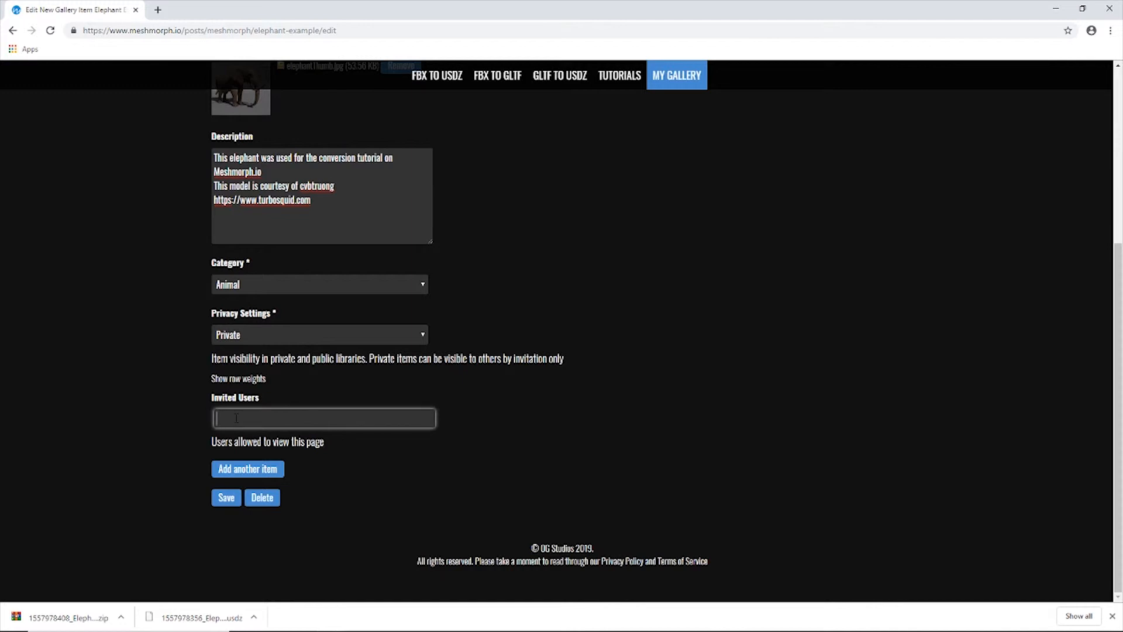
{"action": "type", "text": "te"}
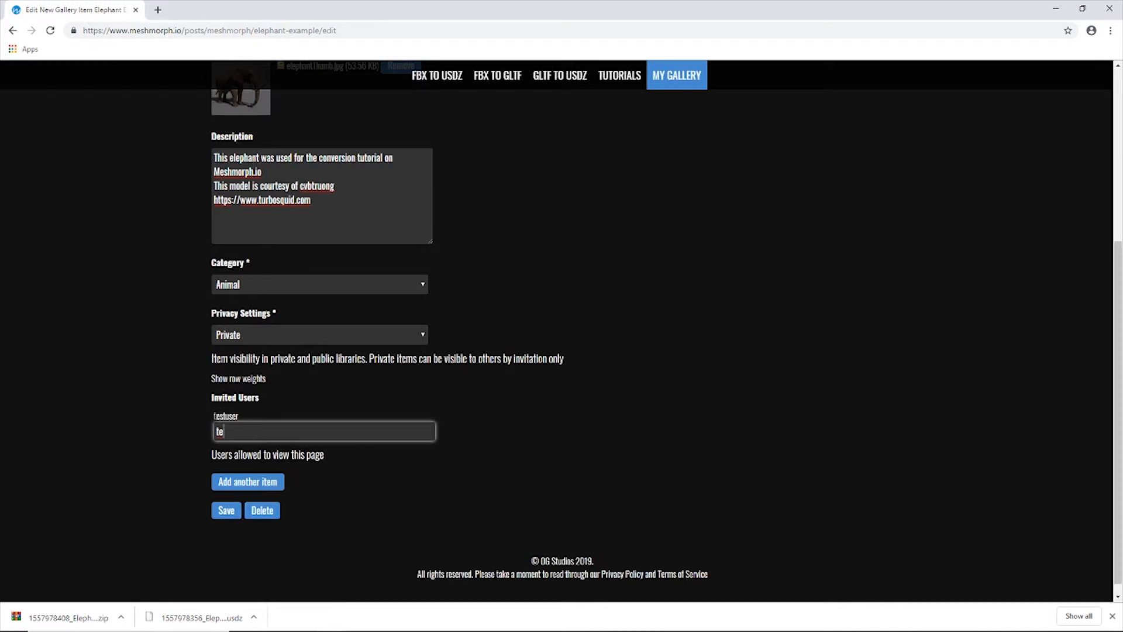
{"action": "left_click", "coordinate": [225, 417]}
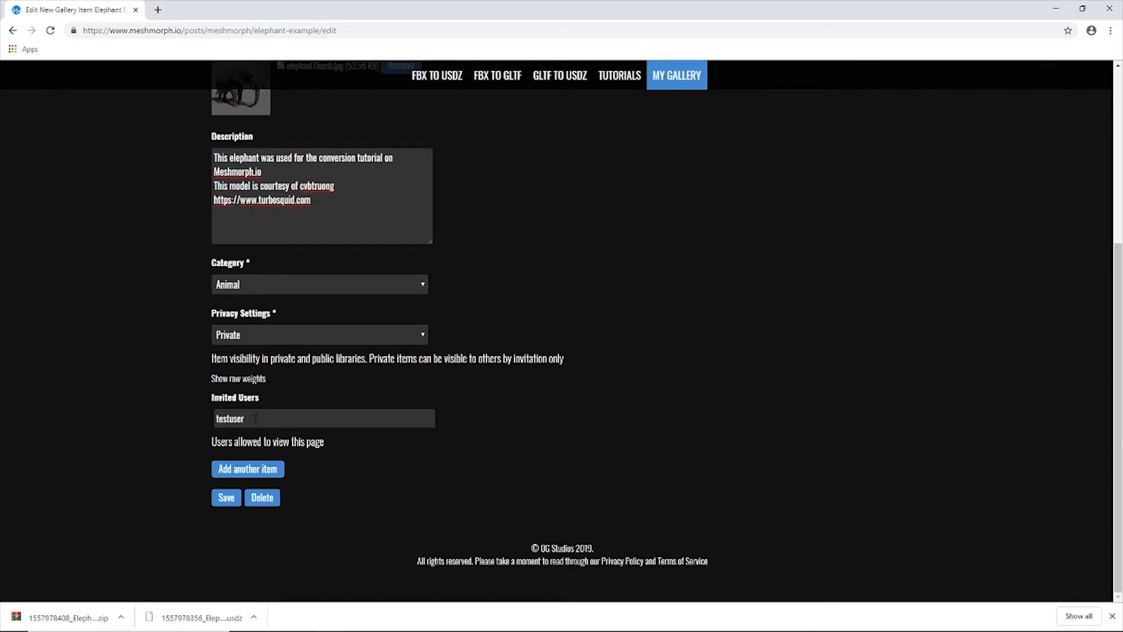
{"action": "left_click_drag", "start_coordinate": [255, 419], "coordinate": [198, 414]}
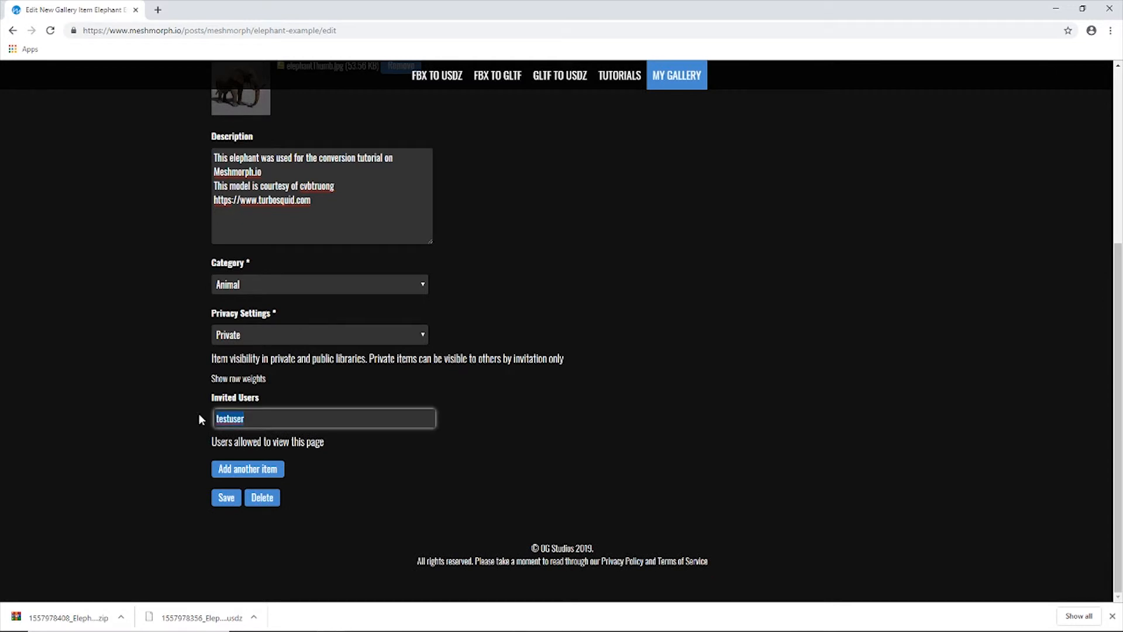
{"action": "key", "text": "BackSpace"}
{"action": "left_click", "coordinate": [483, 446]}
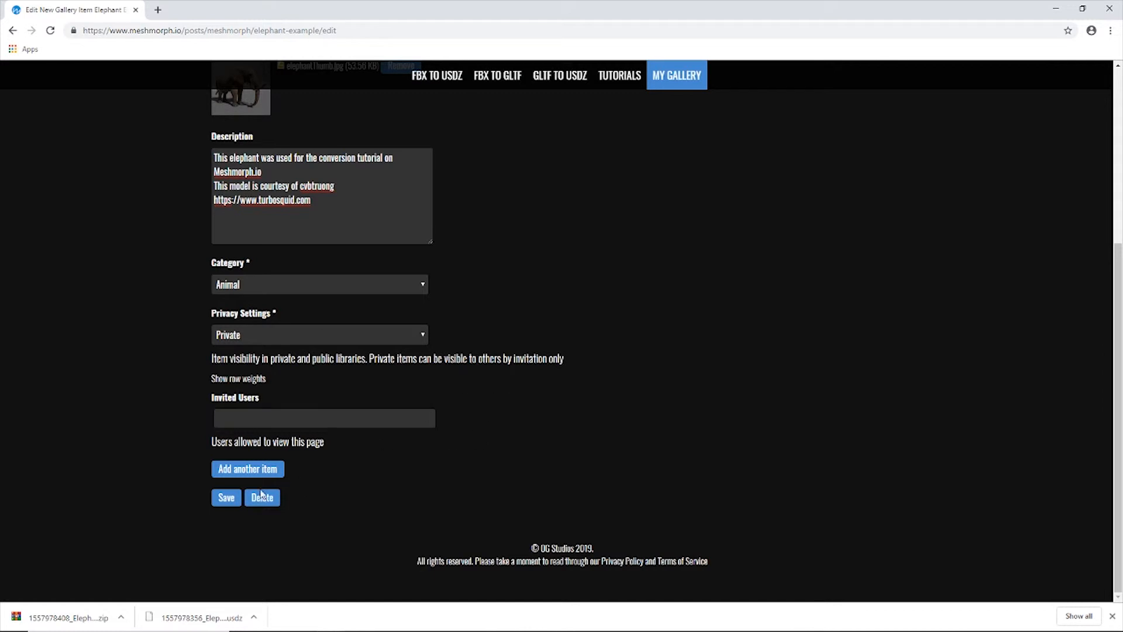
Save the edited Elephant Example post.
{"action": "left_click", "coordinate": [225, 497]}
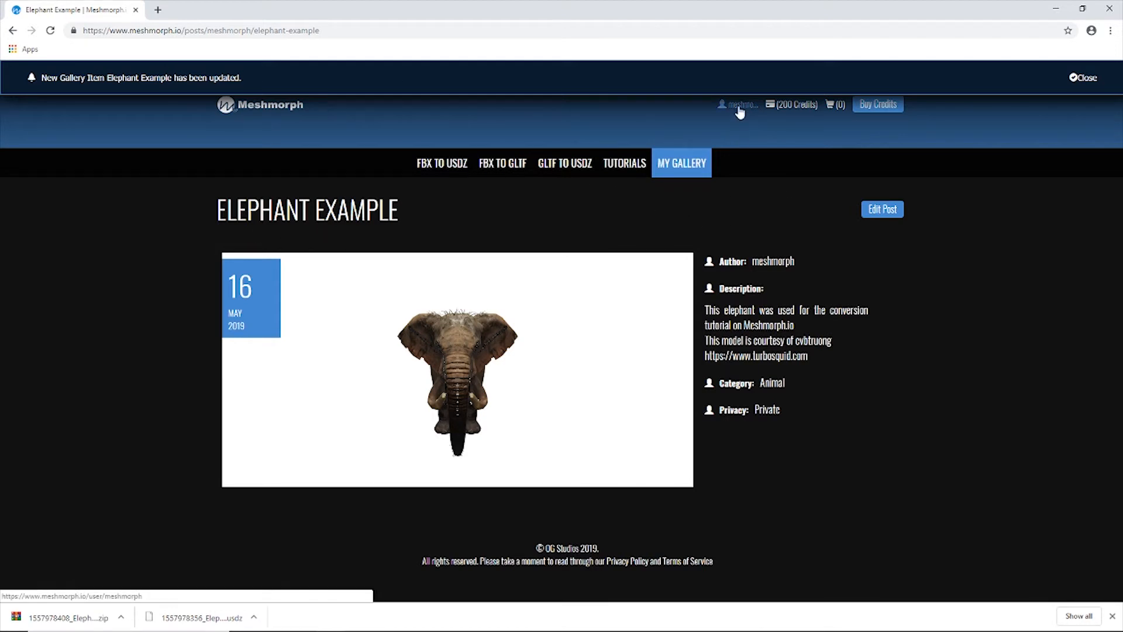
Open Elephant Example from the personal gallery and rotate its 3D preview to inspect the model from the side.
{"action": "left_click", "coordinate": [685, 165]}
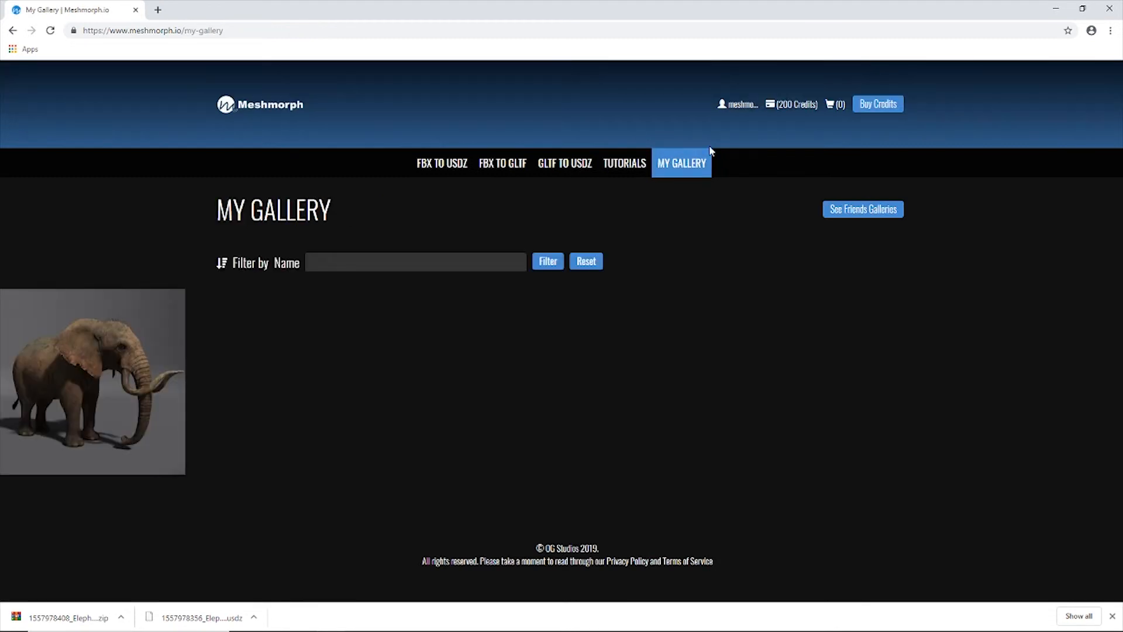
{"action": "mouse_move", "coordinate": [78, 385]}
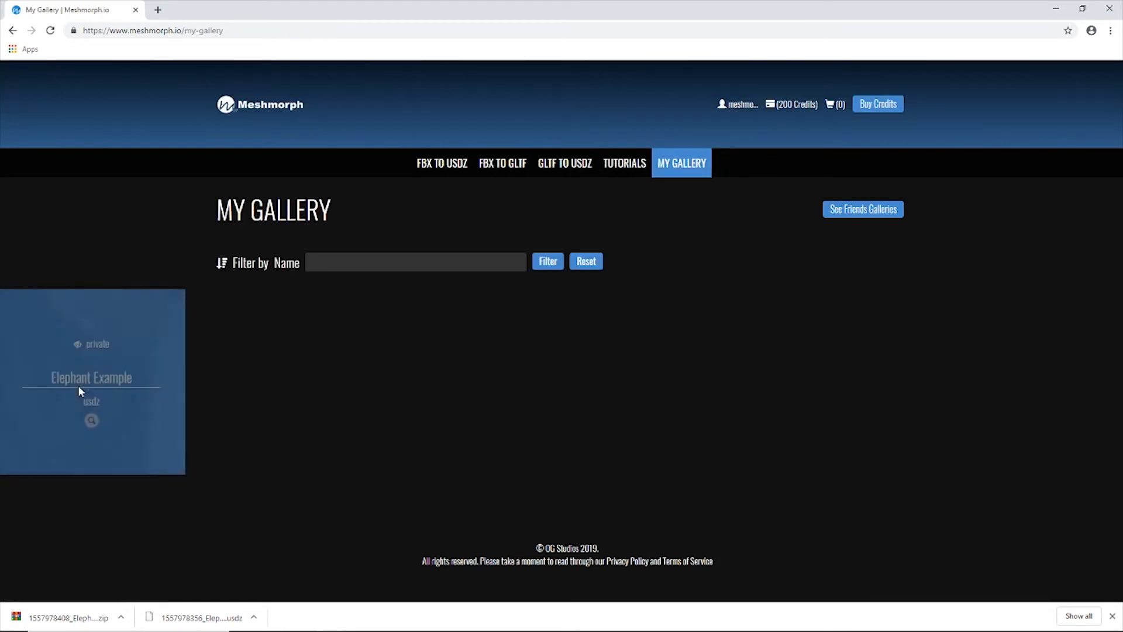
{"action": "left_click", "coordinate": [91, 429]}
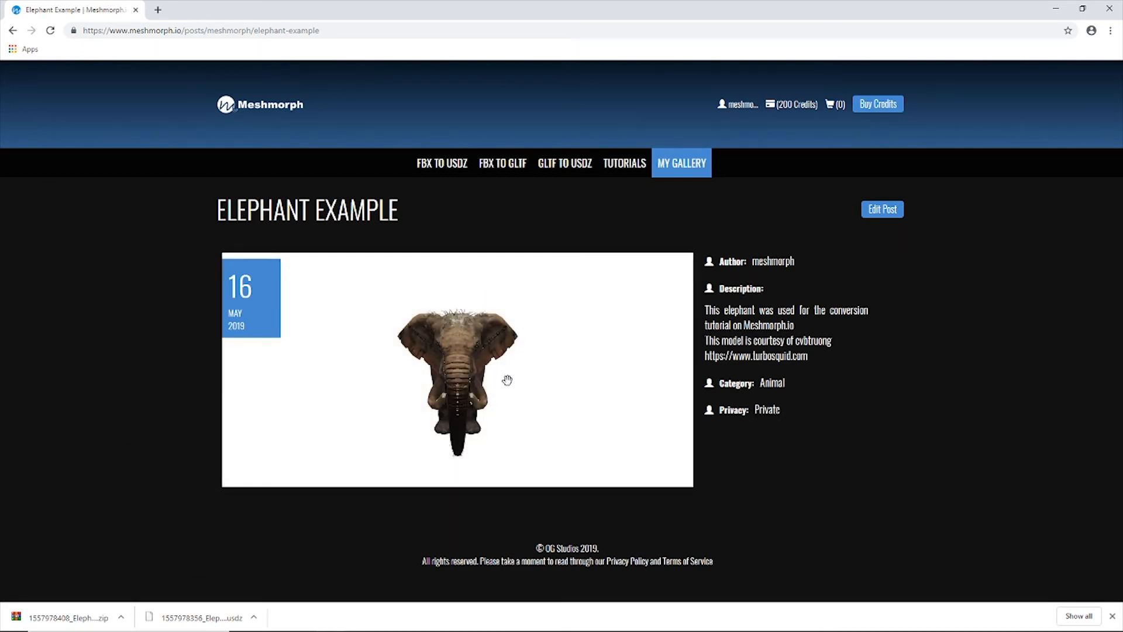
{"action": "left_click_drag", "start_coordinate": [506, 381], "coordinate": [480, 369]}
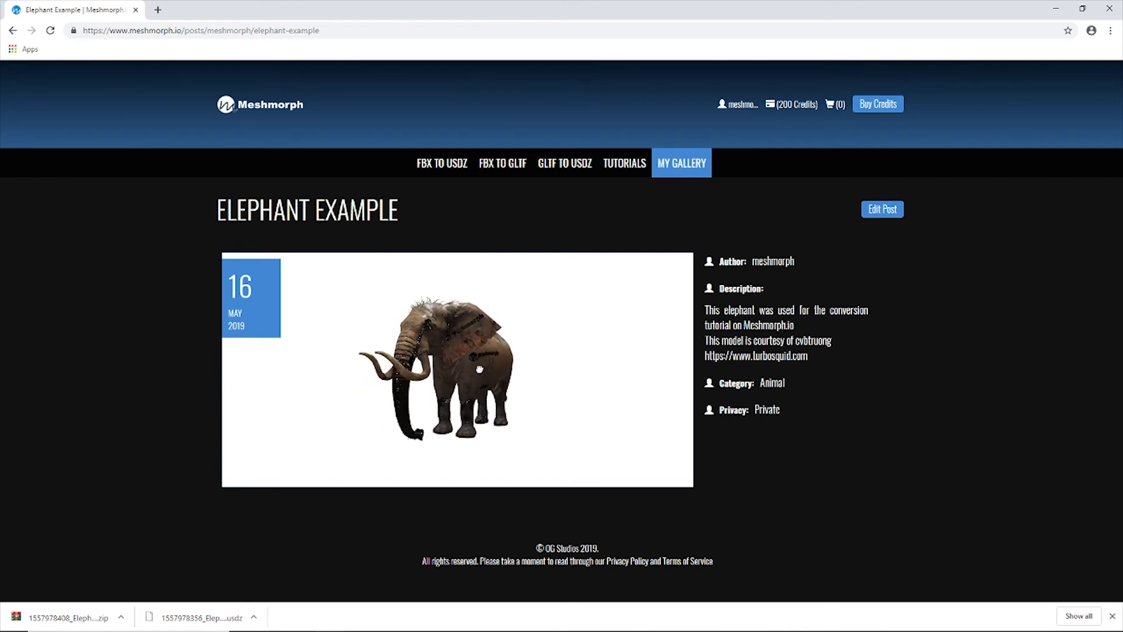
{"action": "left_click_drag", "start_coordinate": [397, 383], "coordinate": [477, 378]}
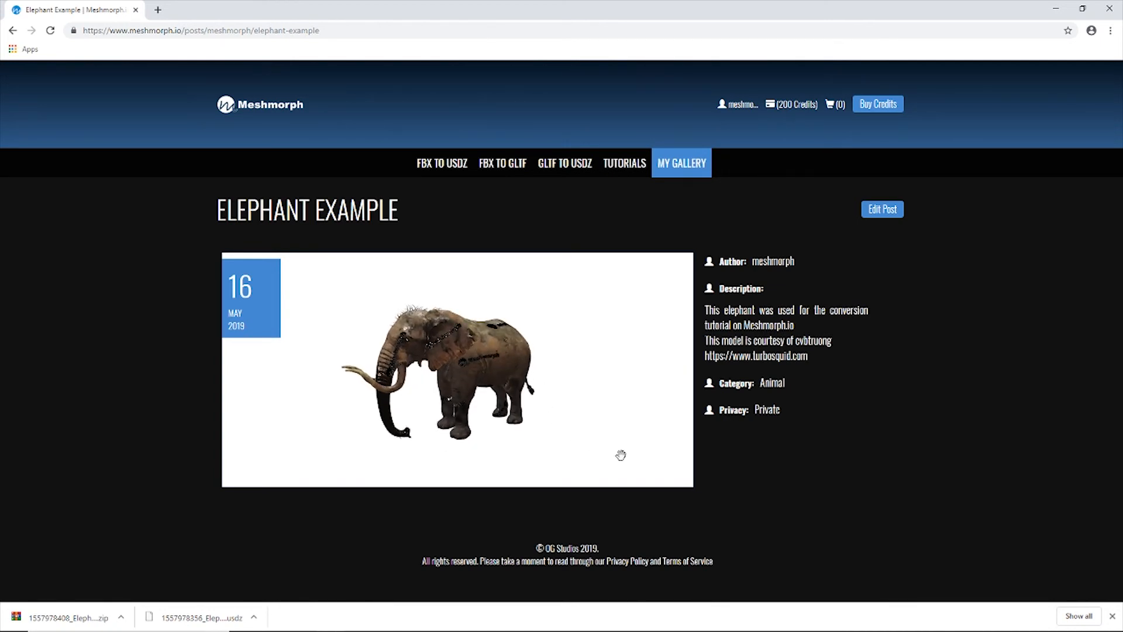